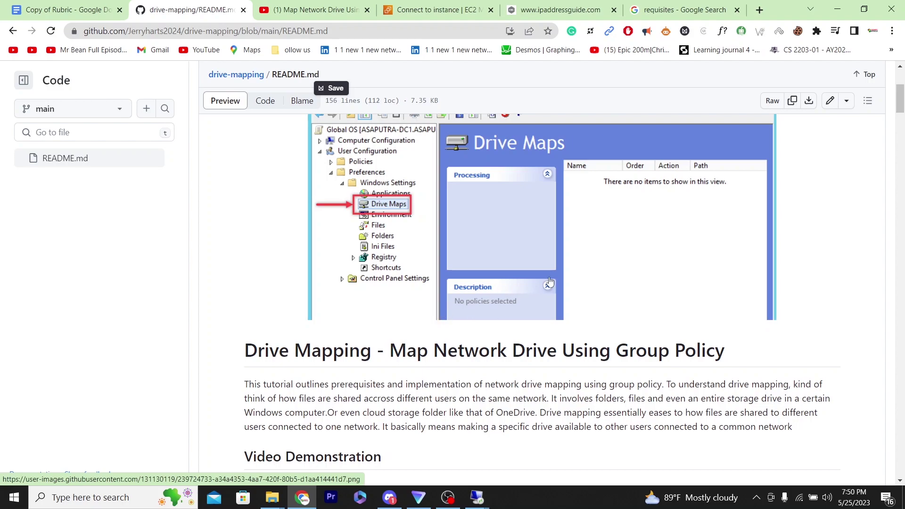
Return to the EC2 Instances list, showing Client 1-VM and DC-VM running with 2/2 checks.
scroll(901, 122, "down", 5)
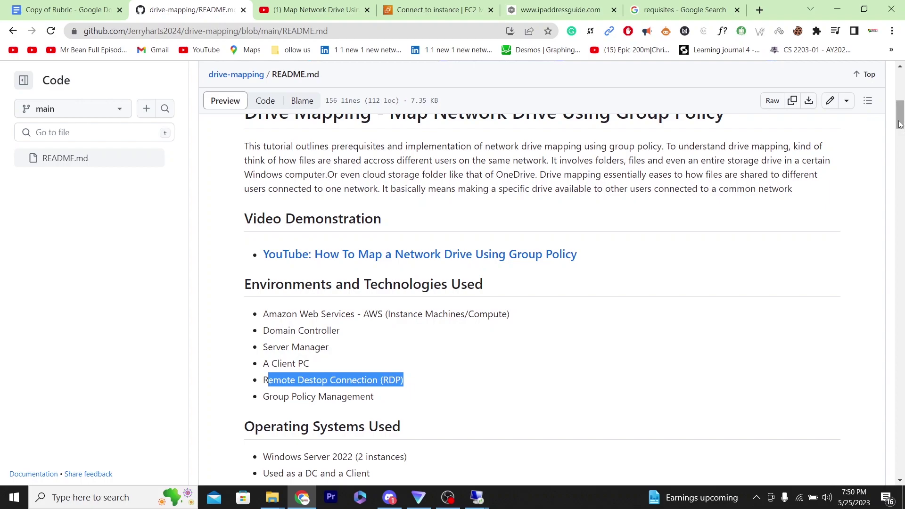
left_click_drag(899, 124, 899, 87)
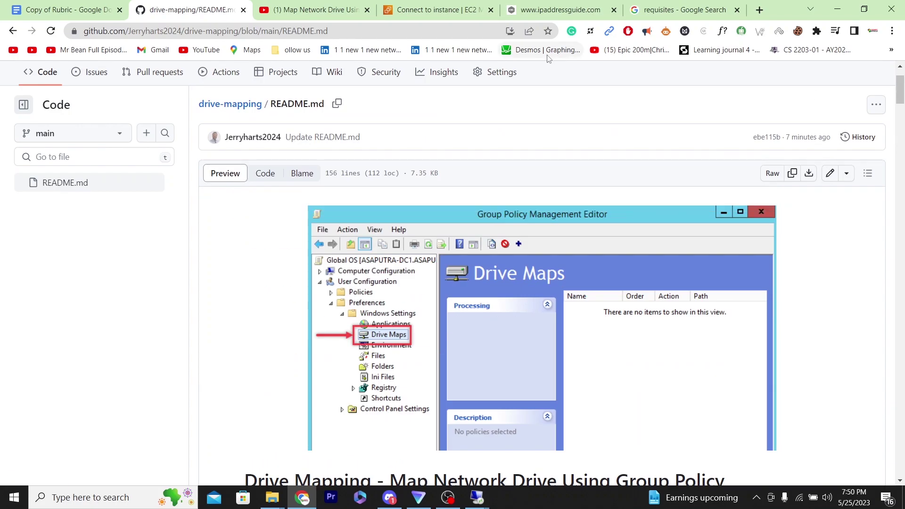
left_click(429, 9)
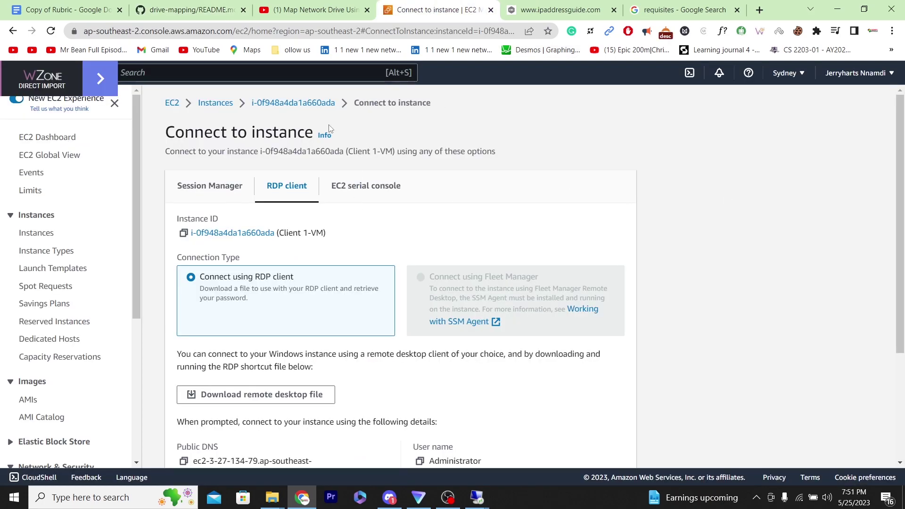
left_click(215, 109)
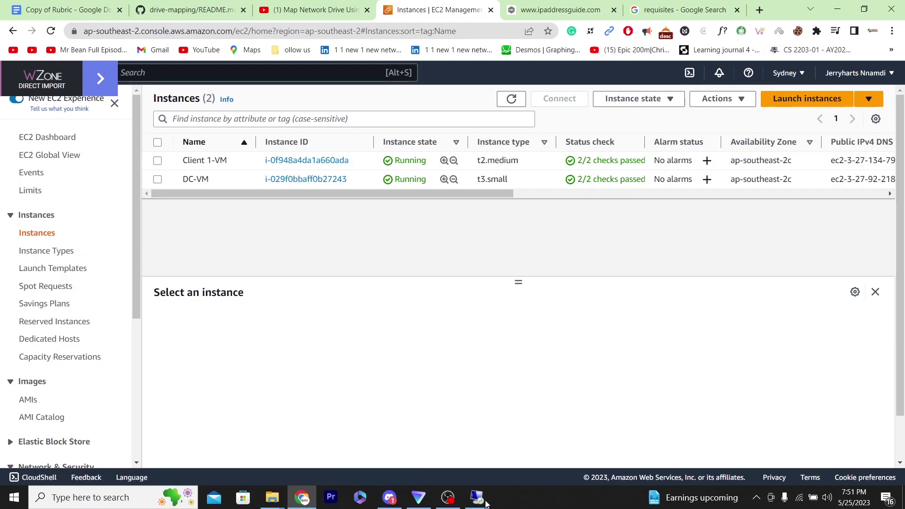
mouse_move(478, 503)
From DC-VM's Connect page, choose the RDP client and download the remote desktop file.
left_click(307, 179)
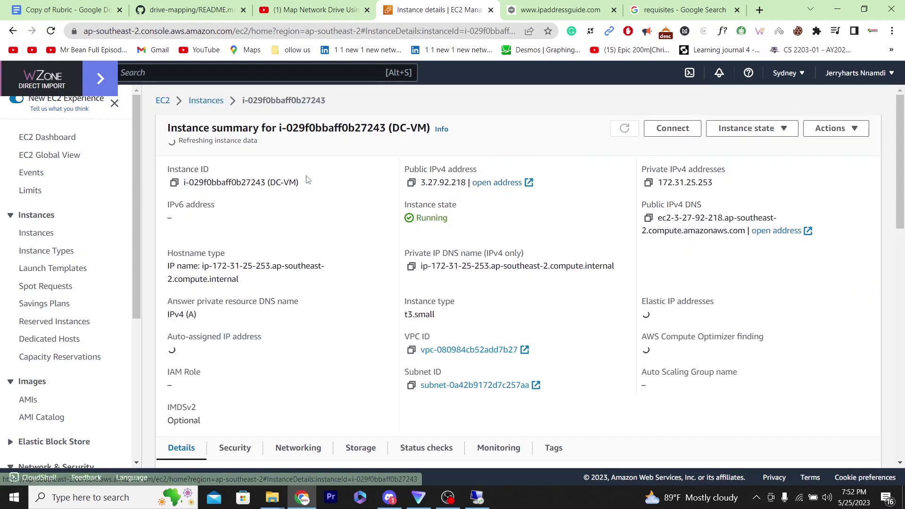
left_click(673, 128)
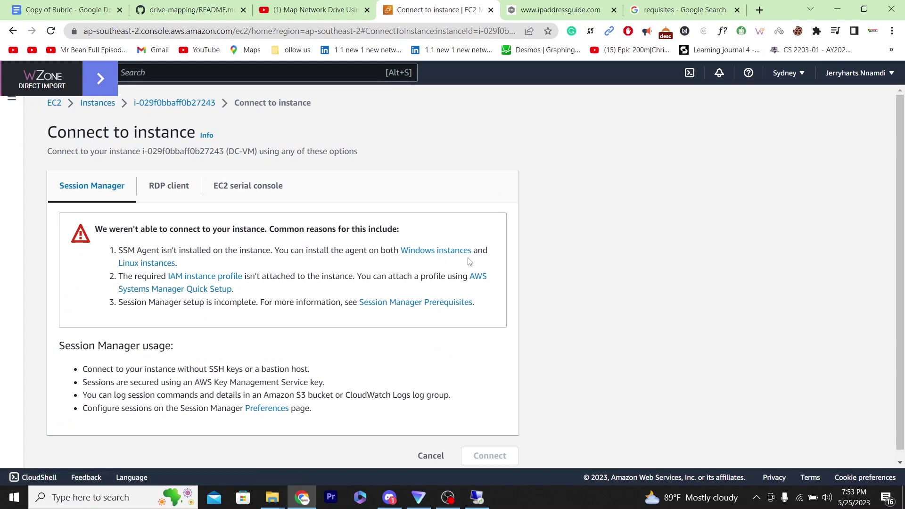
left_click(170, 187)
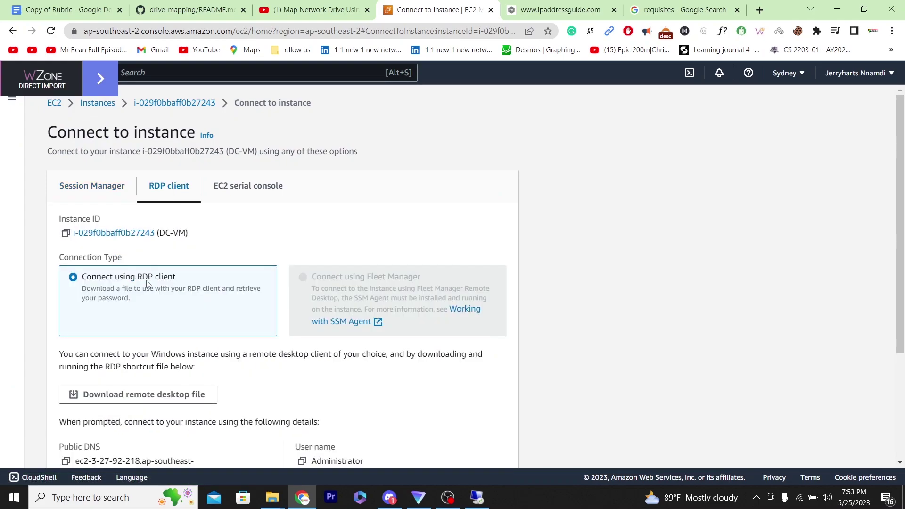
left_click(139, 394)
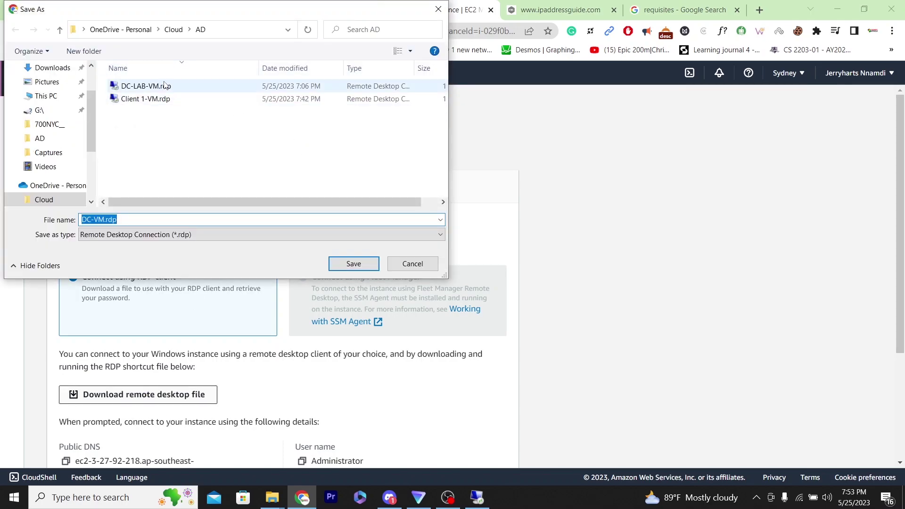
Save the file as DC-LAB-VM.rdp, replacing the existing one, and open it.
left_click(165, 85)
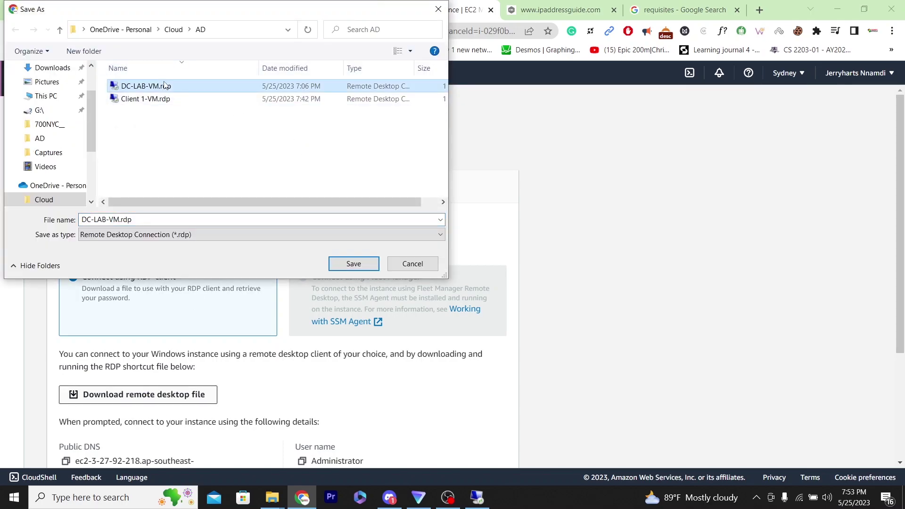
left_click(354, 264)
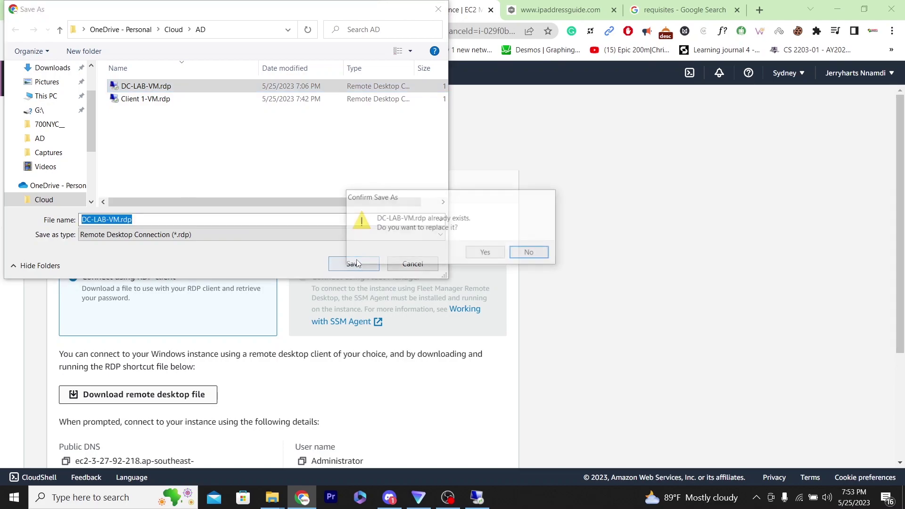
left_click(485, 253)
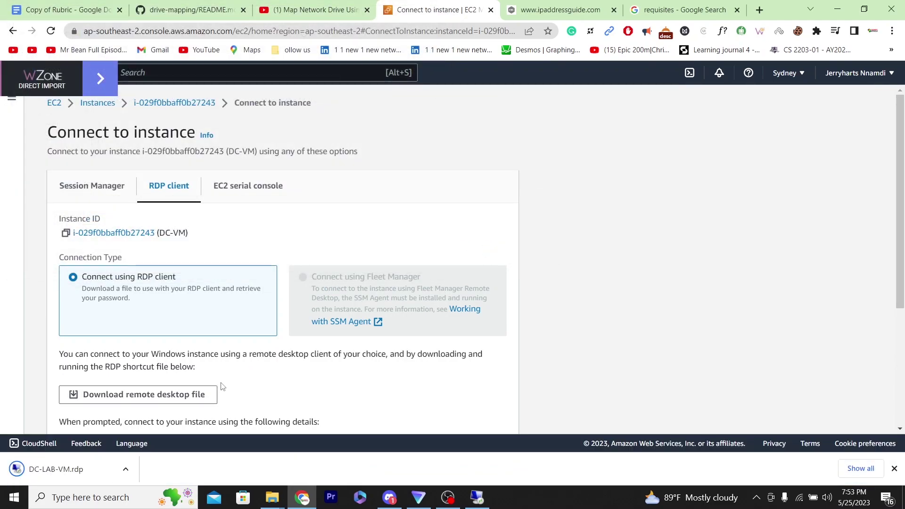
left_click(92, 471)
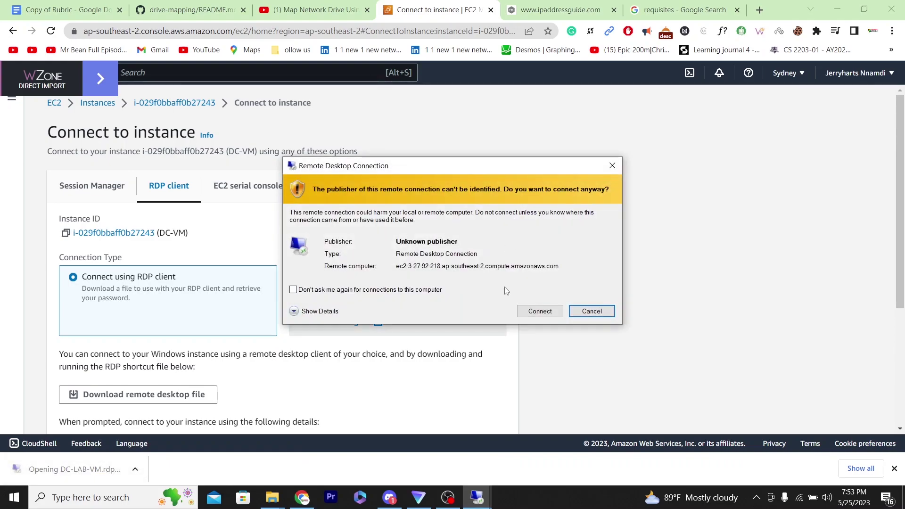
Accept the unverified-publisher warning and choose to sign in with a different account.
left_click(540, 310)
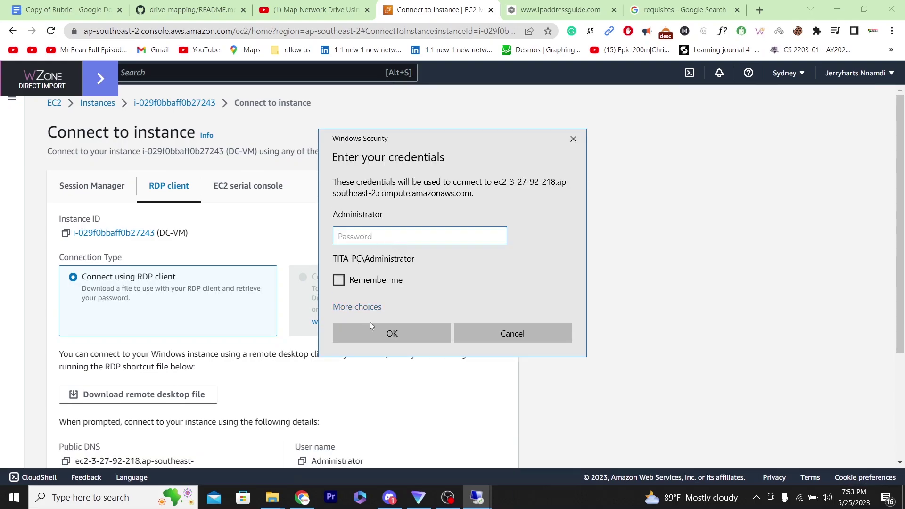
left_click(366, 311)
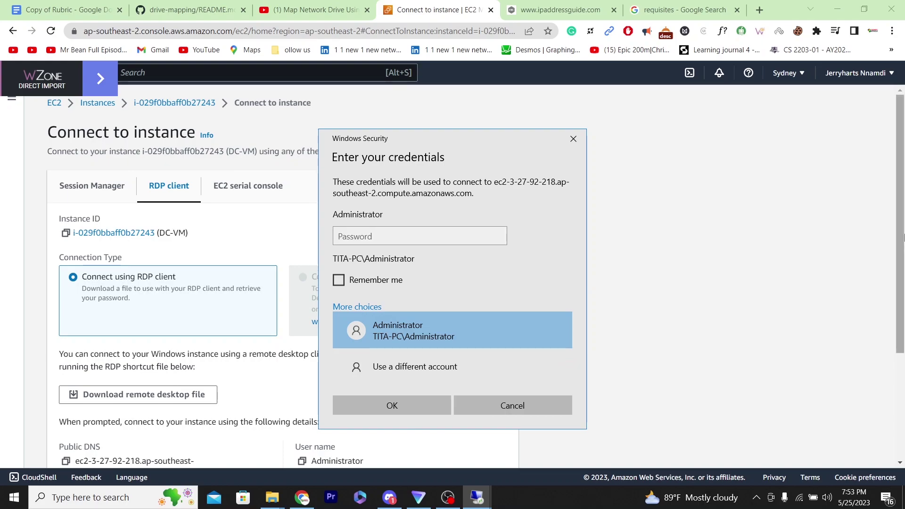
left_click_drag(902, 237, 903, 275)
mouse_move(488, 500)
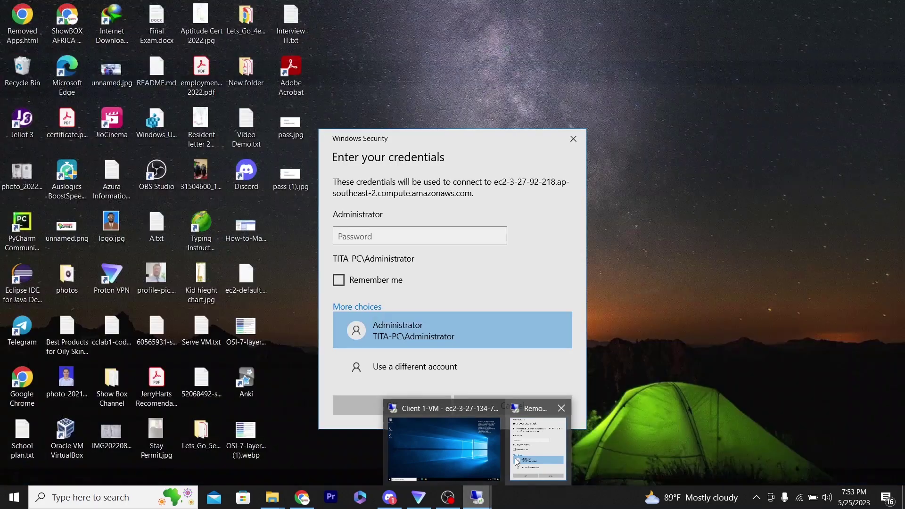
left_click(537, 445)
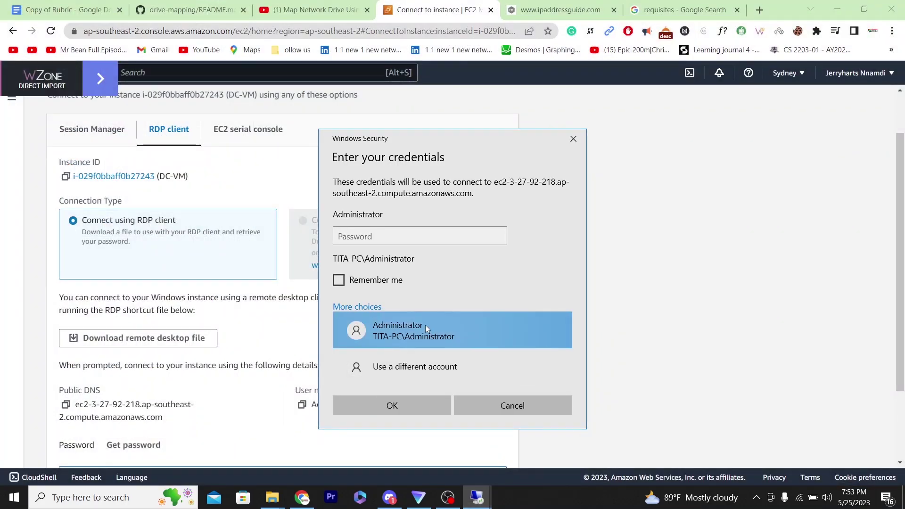
left_click(406, 366)
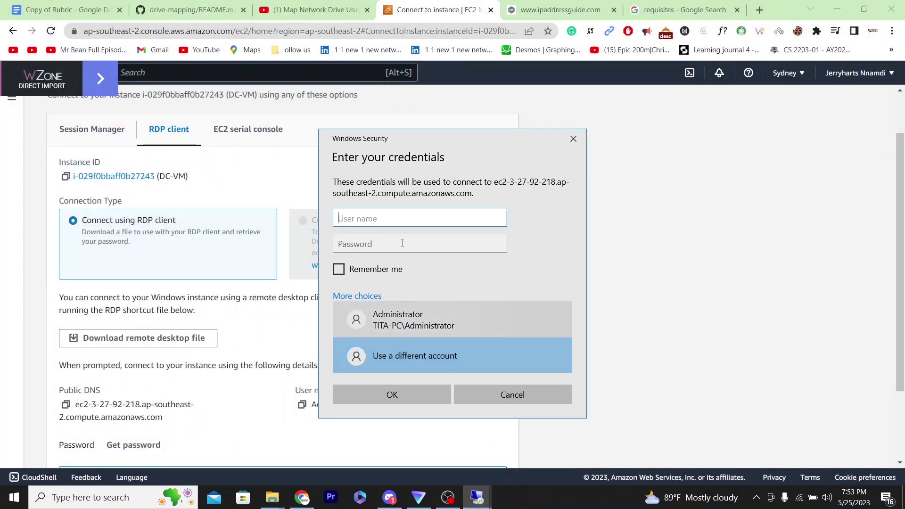
Enter the domain admin username and password, then accept the server's certificate to connect.
type("je")
type("y")
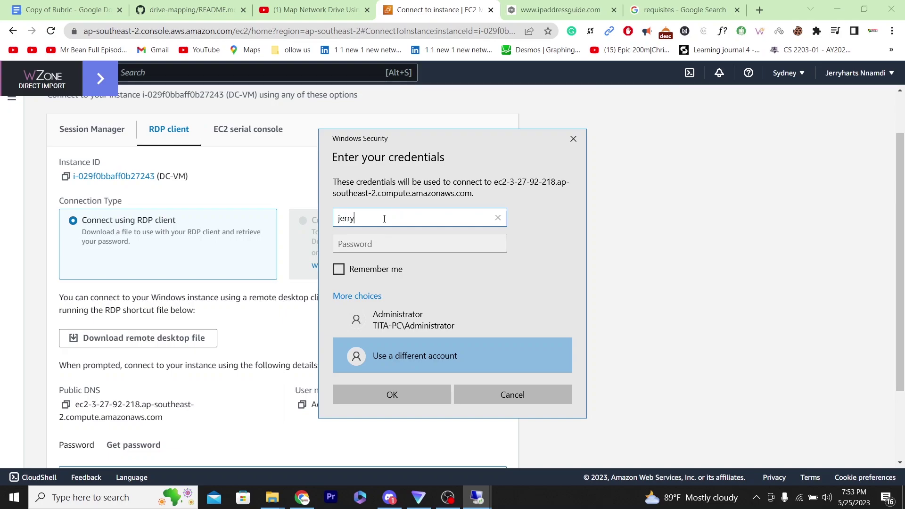
type("_a")
type("dmin")
type("p")
type("r")
type("o")
type("jex")
type("t")
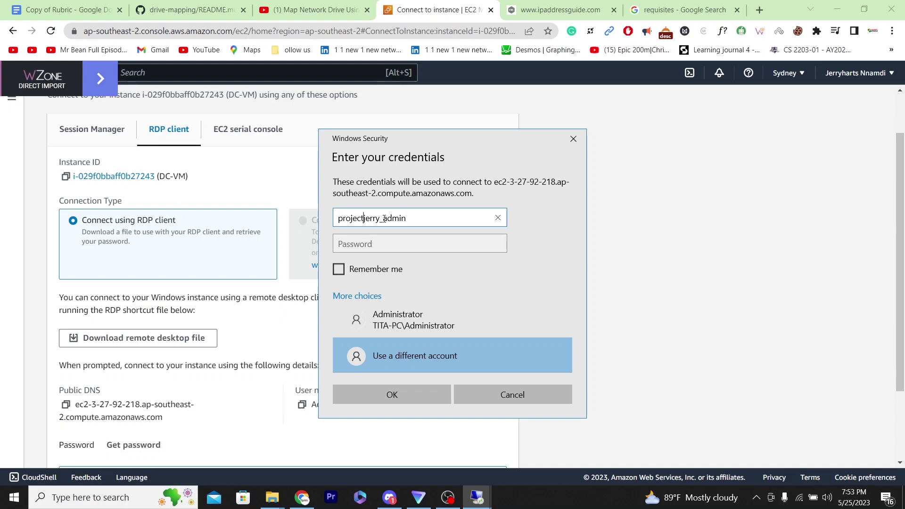
type(".com\\")
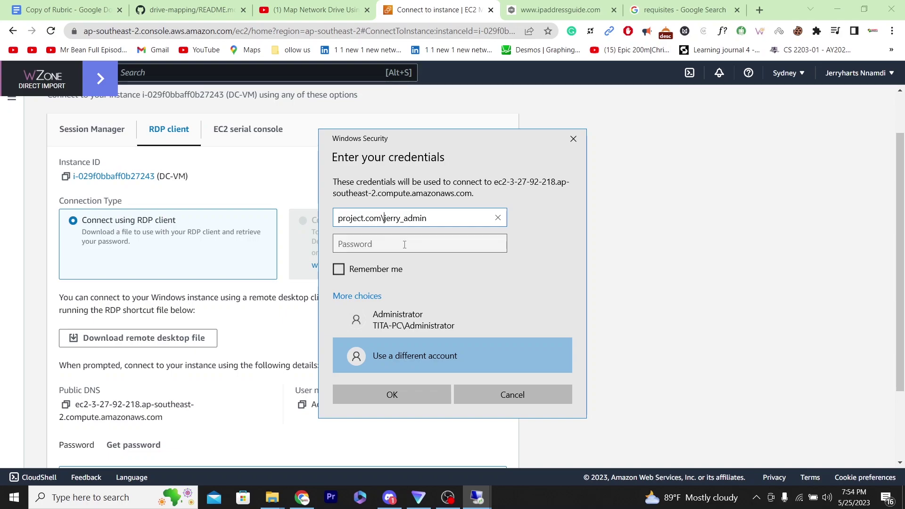
left_click(404, 244)
type("****")
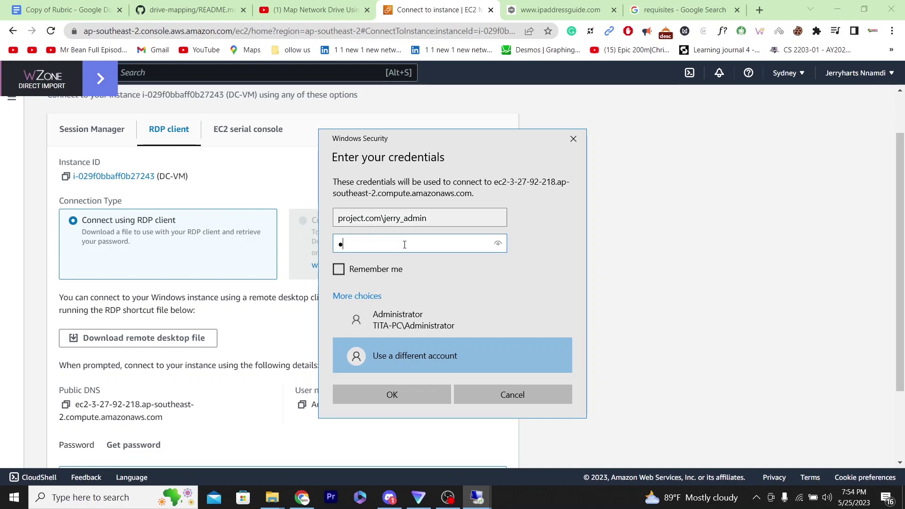
type("*********")
left_click(501, 244)
left_click(394, 394)
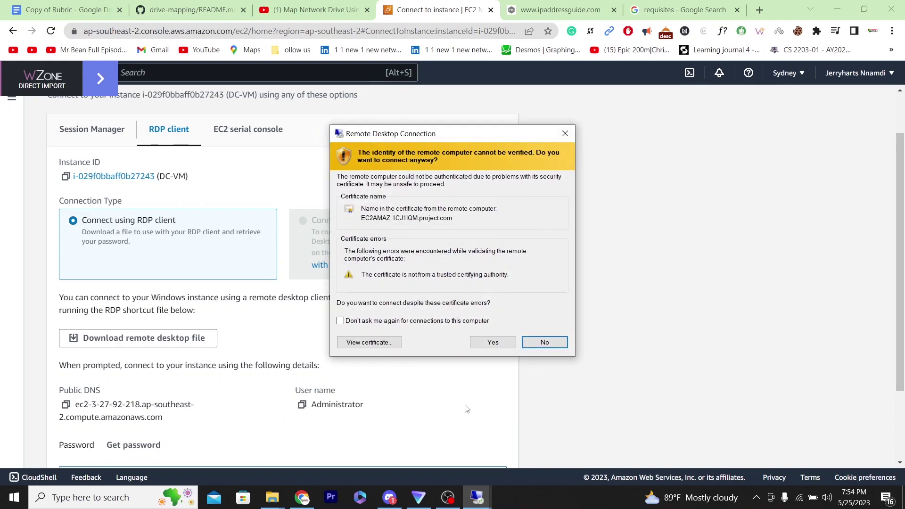
left_click(498, 342)
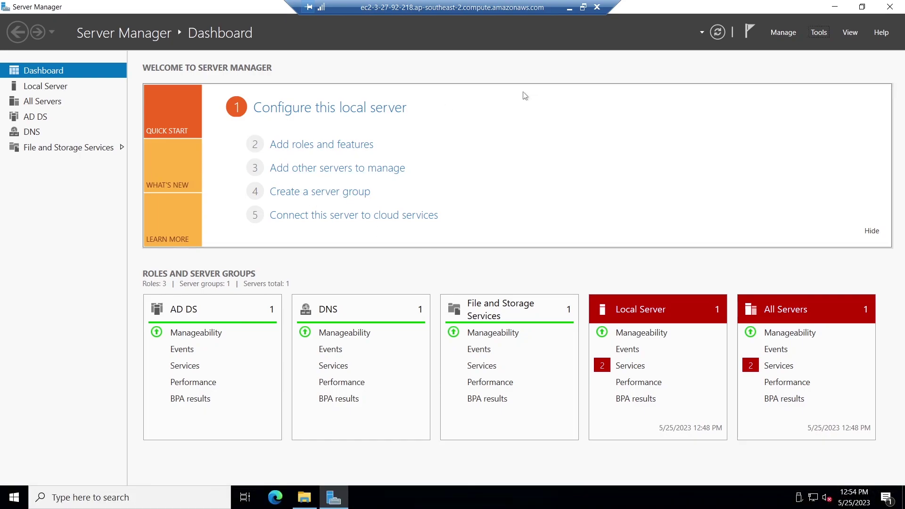
Launch Active Directory Users and Computers and open the _ADMIN admin user's properties.
left_click(821, 33)
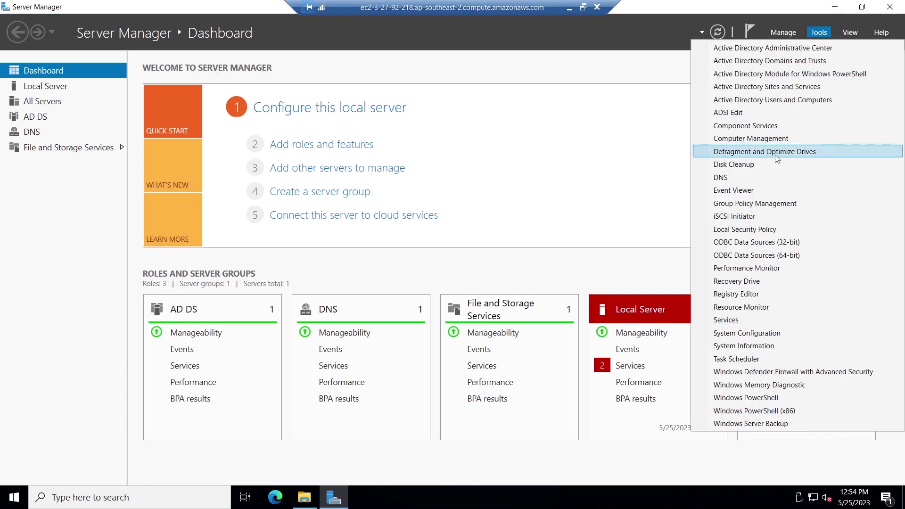
left_click(780, 101)
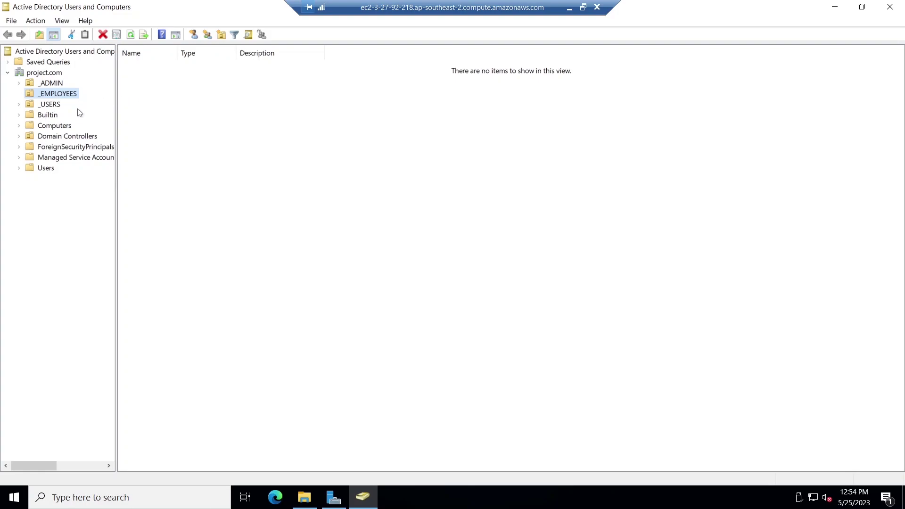
left_click(52, 83)
left_click(156, 66)
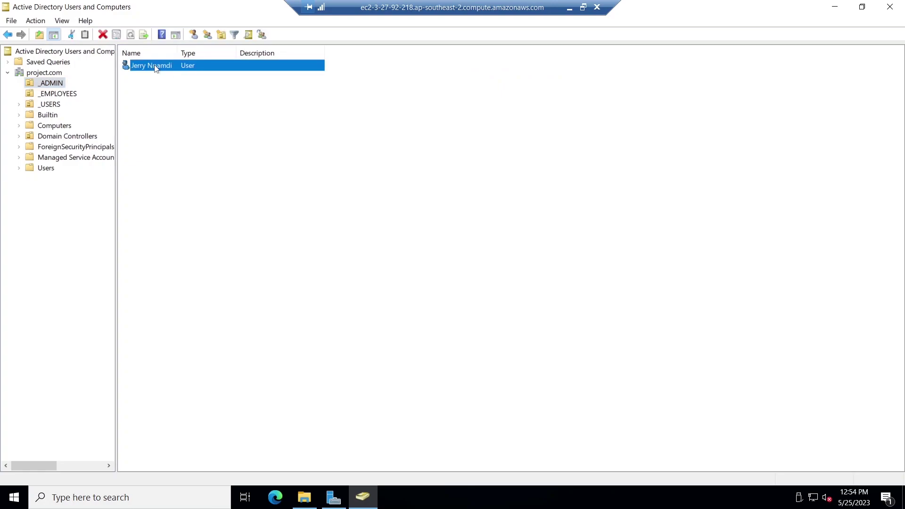
double_click(156, 66)
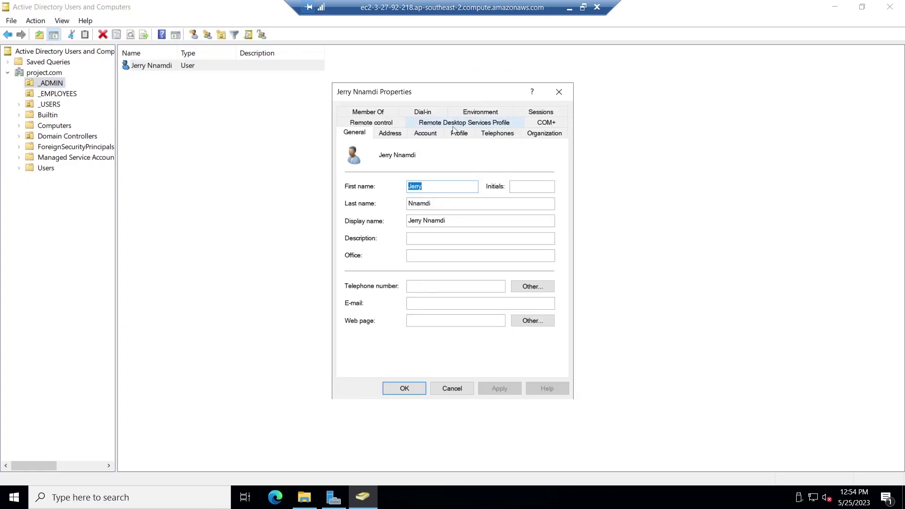
Review the account's profile and logon name, close its properties, and open _EMPLOYEES.
left_click(460, 135)
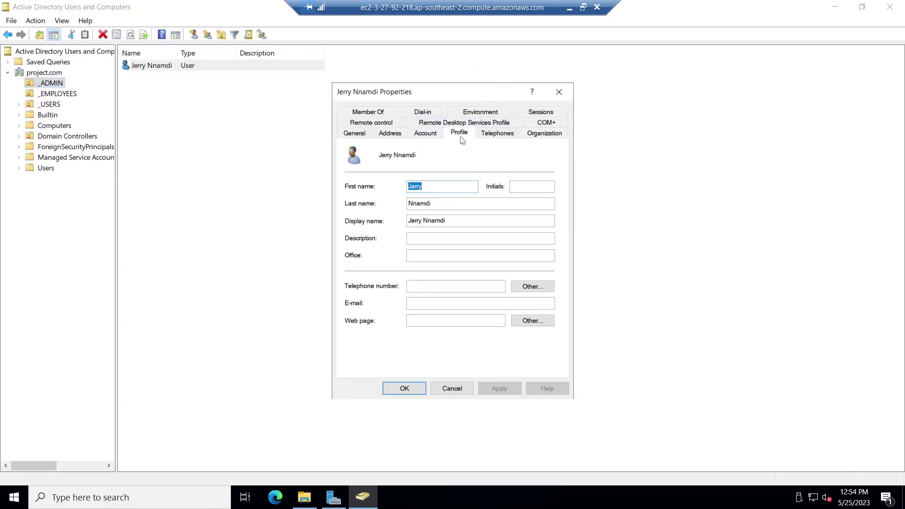
left_click(429, 135)
double_click(490, 188)
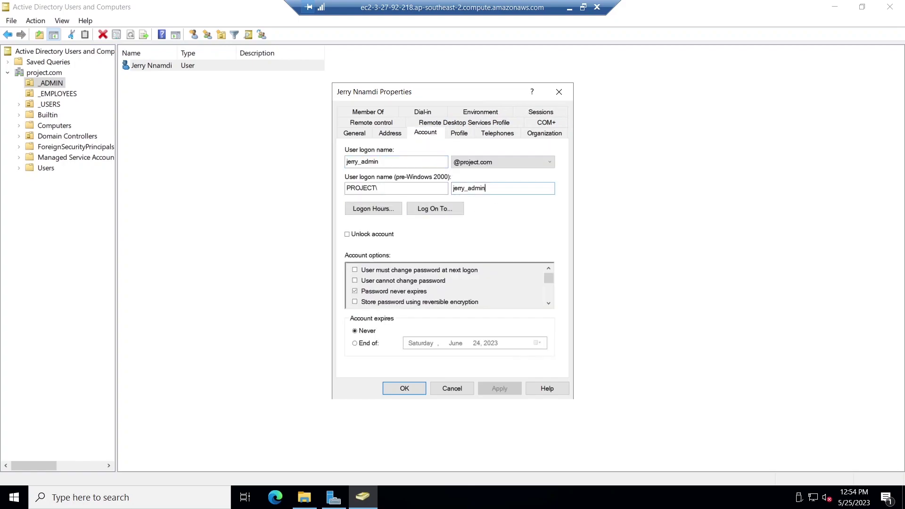
key("Escape")
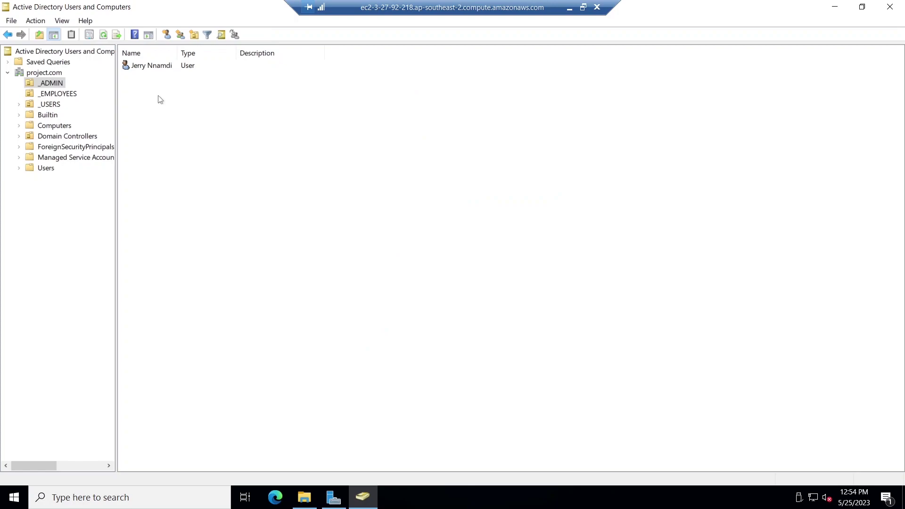
left_click(70, 97)
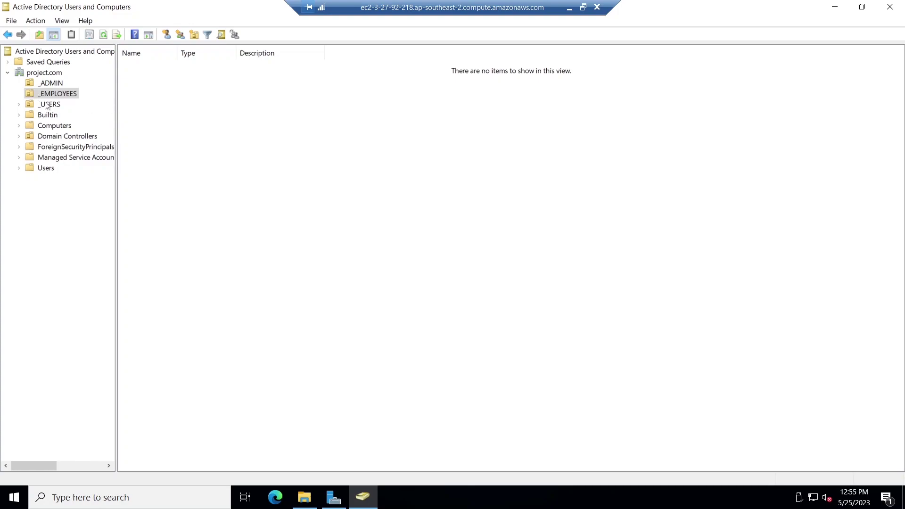
Browse the _USERS accounts, then list the Users container's Administrator, Guest and security groups.
left_click(52, 107)
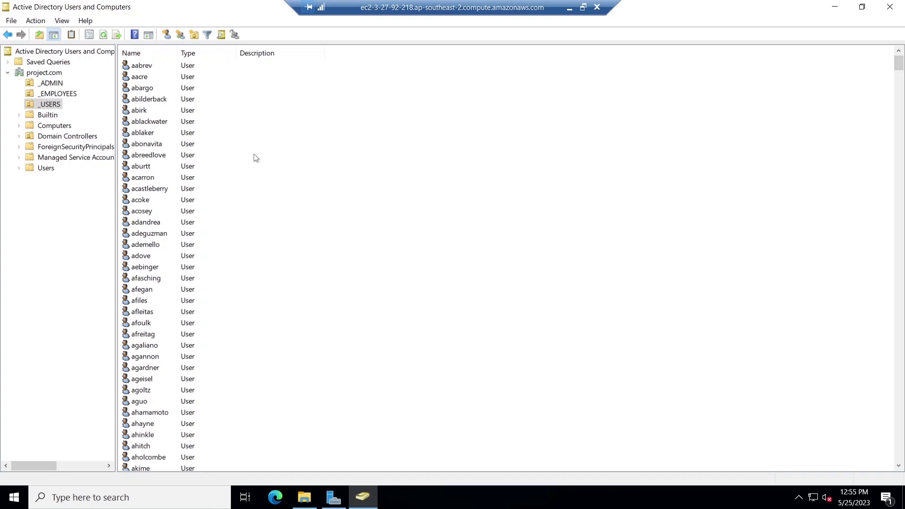
left_click(55, 200)
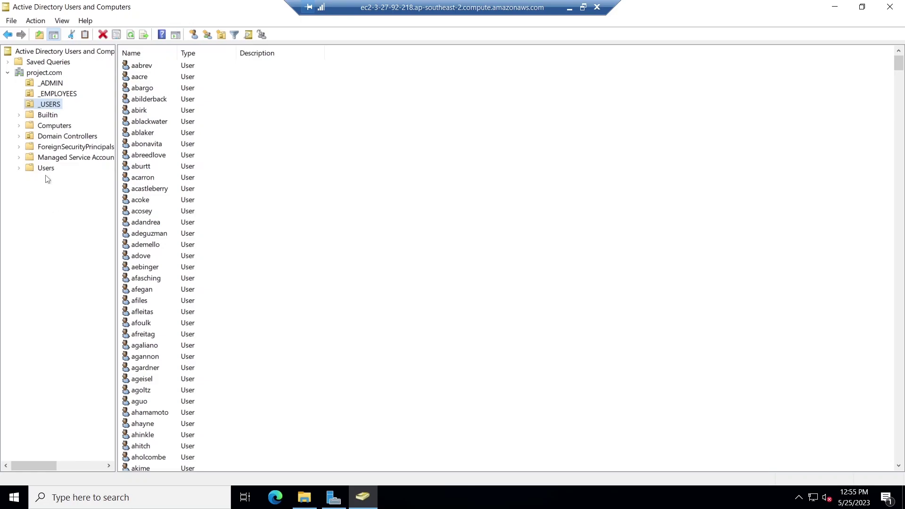
left_click(47, 170)
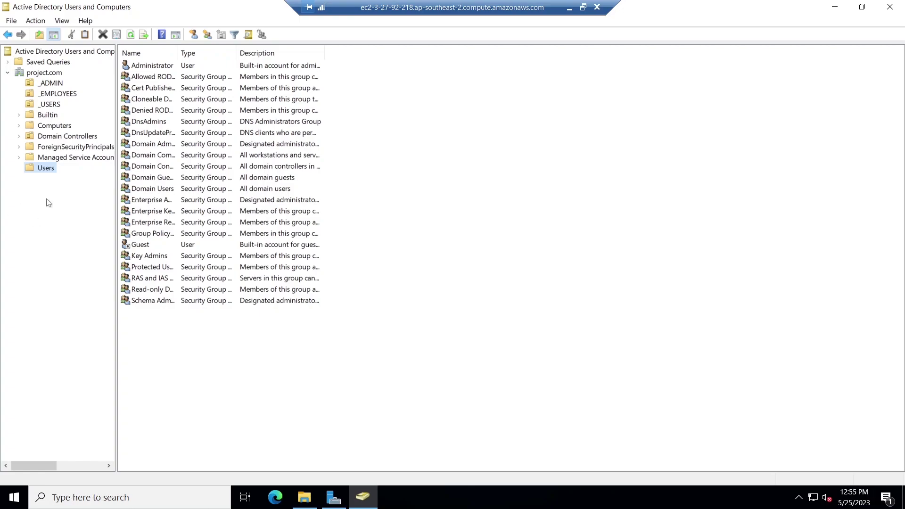
Start creating a new group in the Users container.
right_click(49, 170)
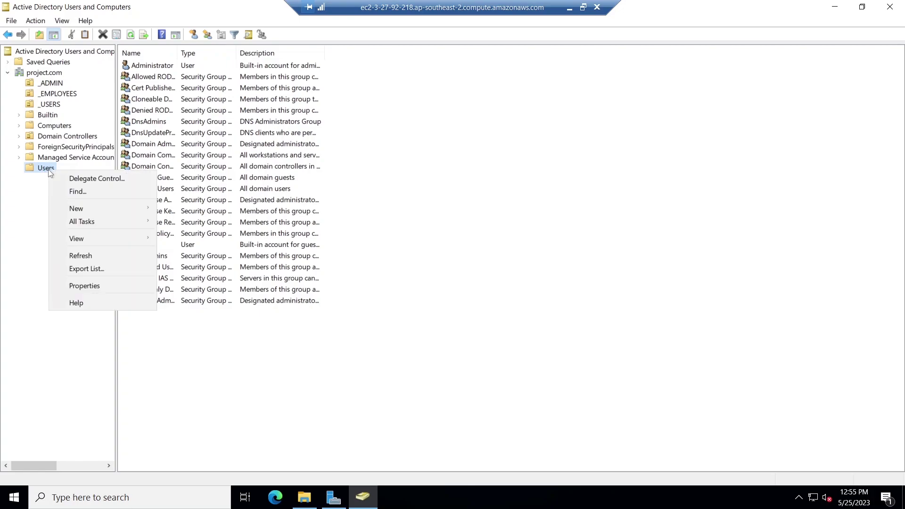
mouse_move(98, 237)
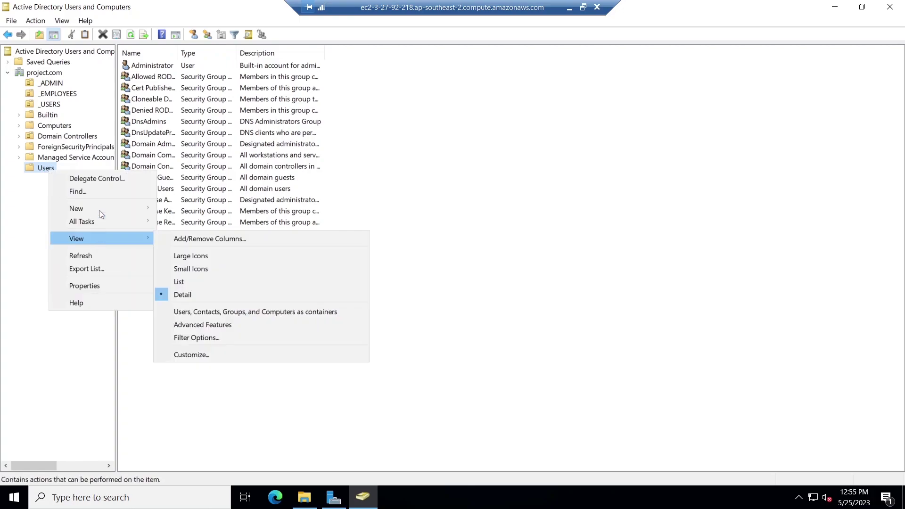
mouse_move(105, 207)
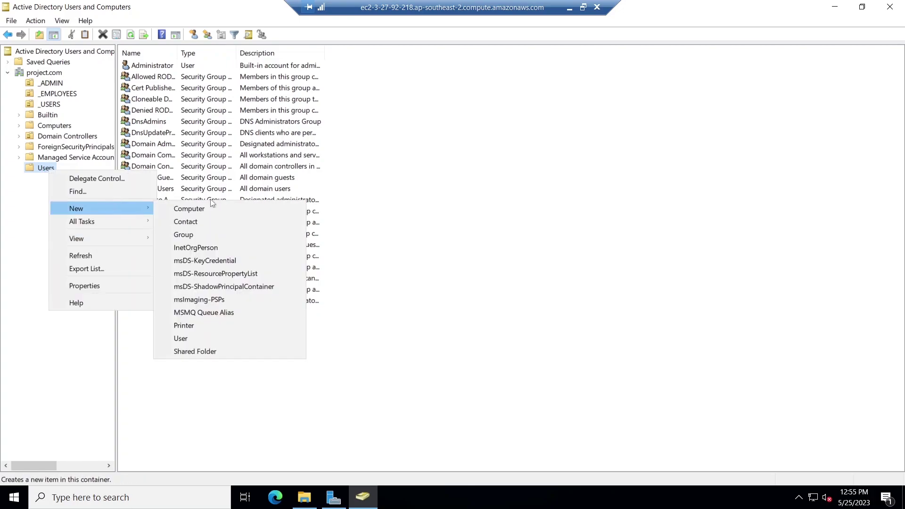
left_click(187, 236)
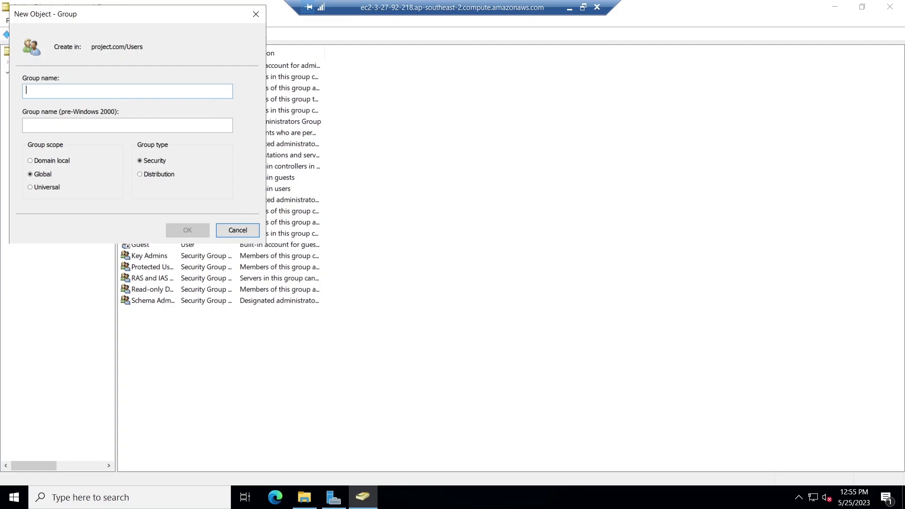
Name it 'Employees User' as a Global Security group, create it, and widen the Name column.
type("employees user")
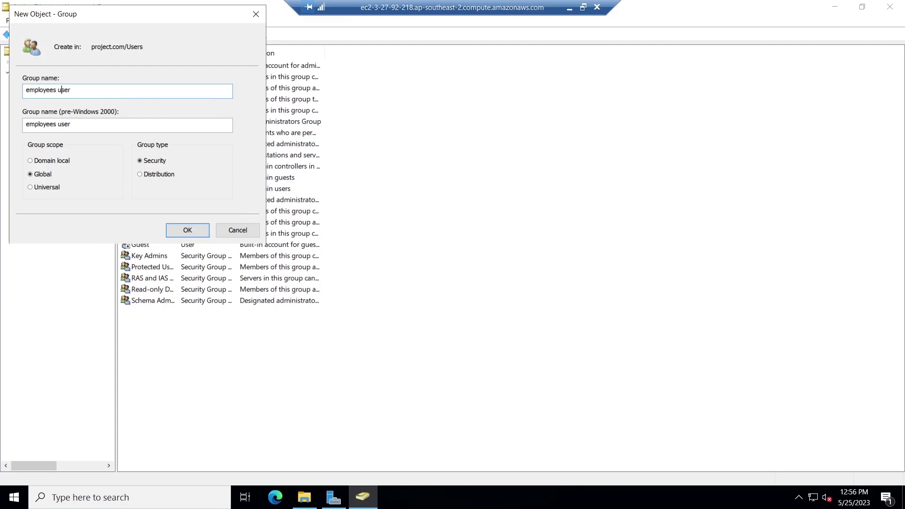
left_click(62, 89)
key("BackSpace")
type("U")
key("Right")
key("BackSpace")
type("E")
left_click(188, 231)
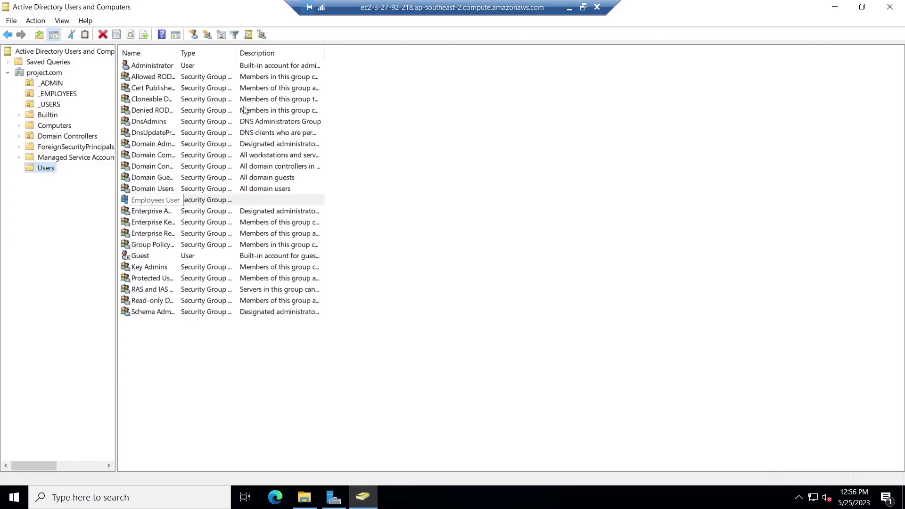
left_click_drag(177, 51, 202, 51)
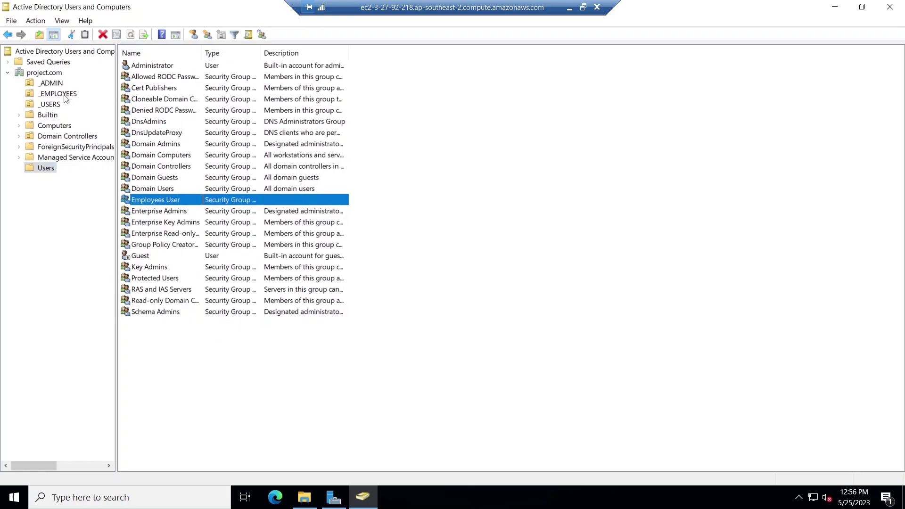
Start a new user account in the _EMPLOYEES organizational unit.
left_click(58, 94)
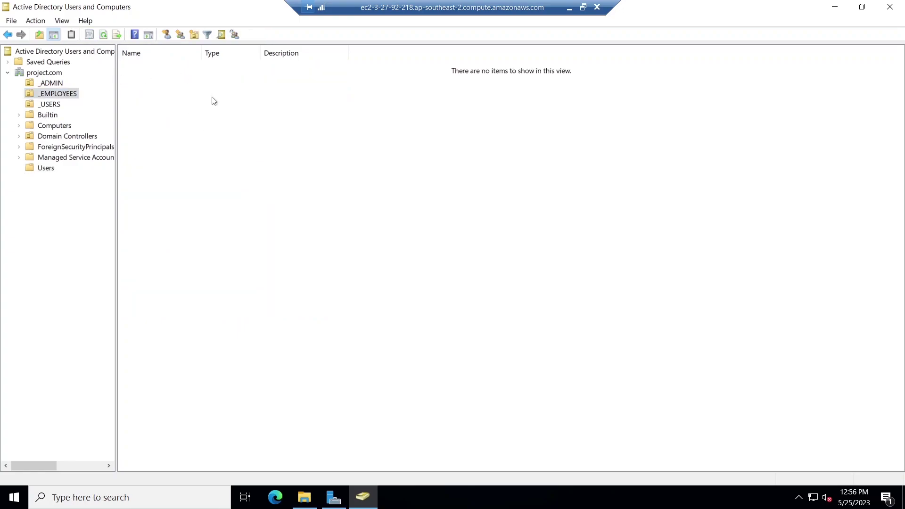
right_click(212, 97)
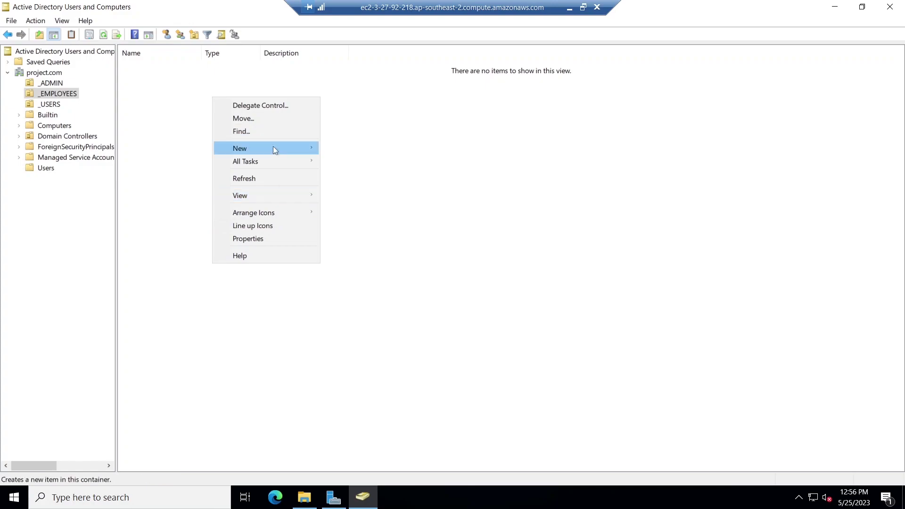
mouse_move(273, 148)
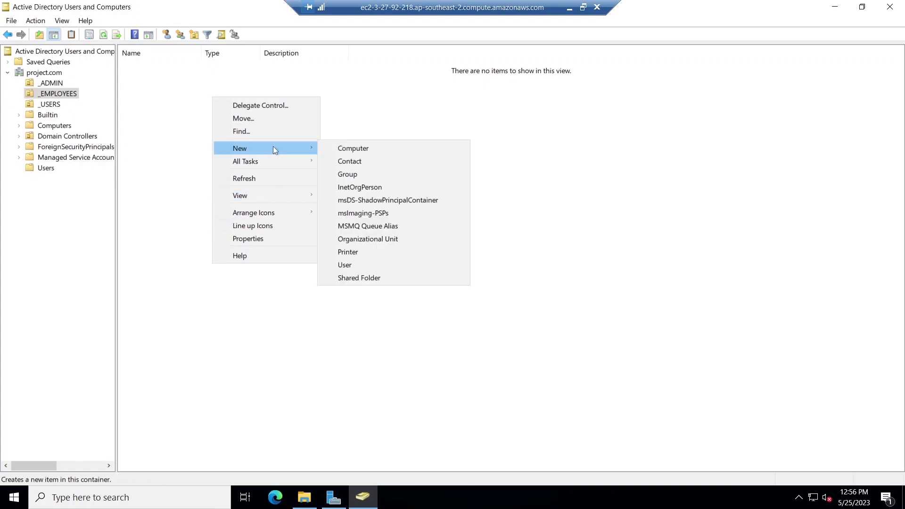
left_click(372, 265)
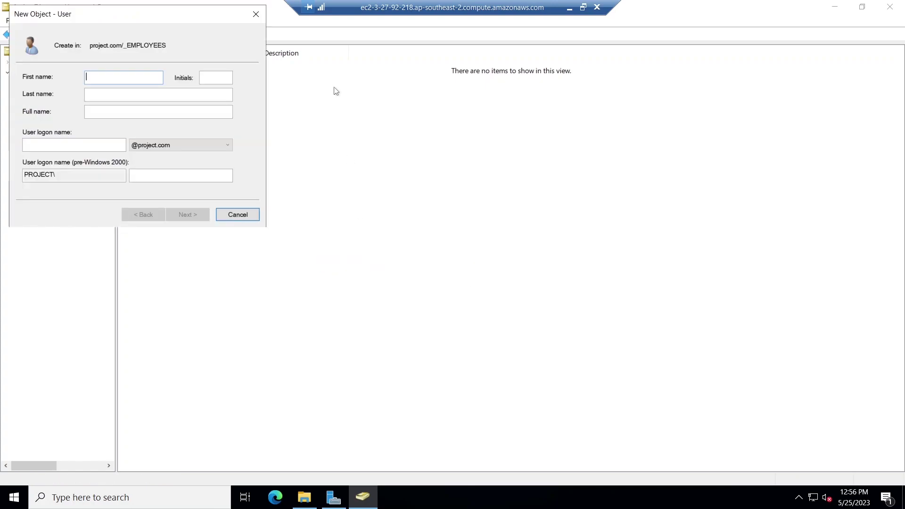
Fill in the user's first name, last name and logon name, and advance to passwords.
type("Jane")
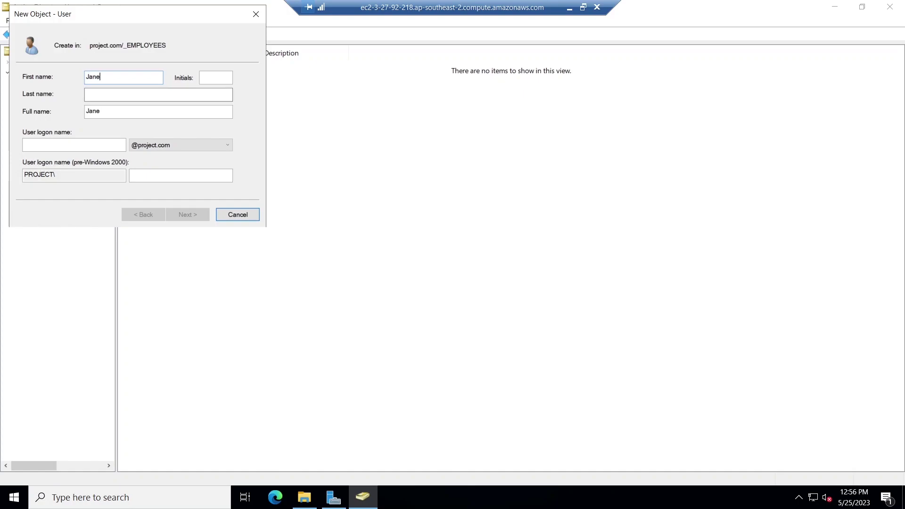
left_click(158, 95)
type("Doe")
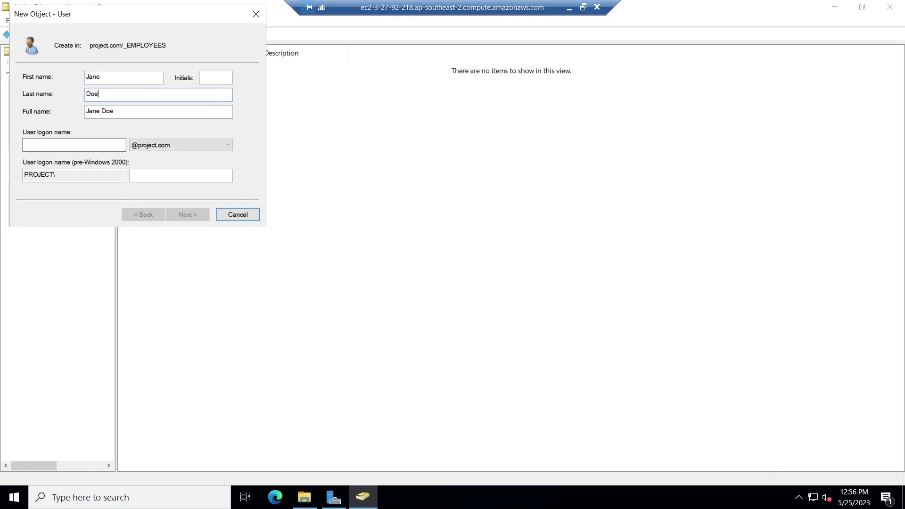
left_click(74, 145)
type("jane.doe")
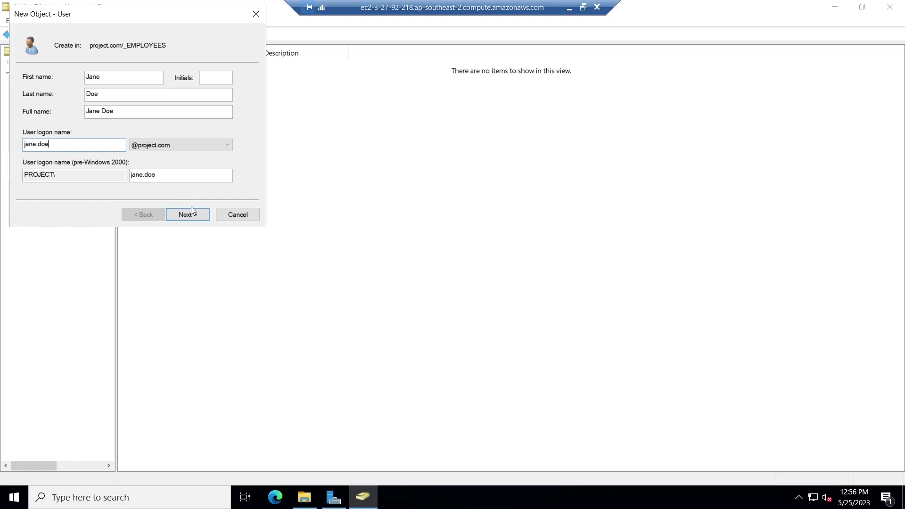
left_click(186, 216)
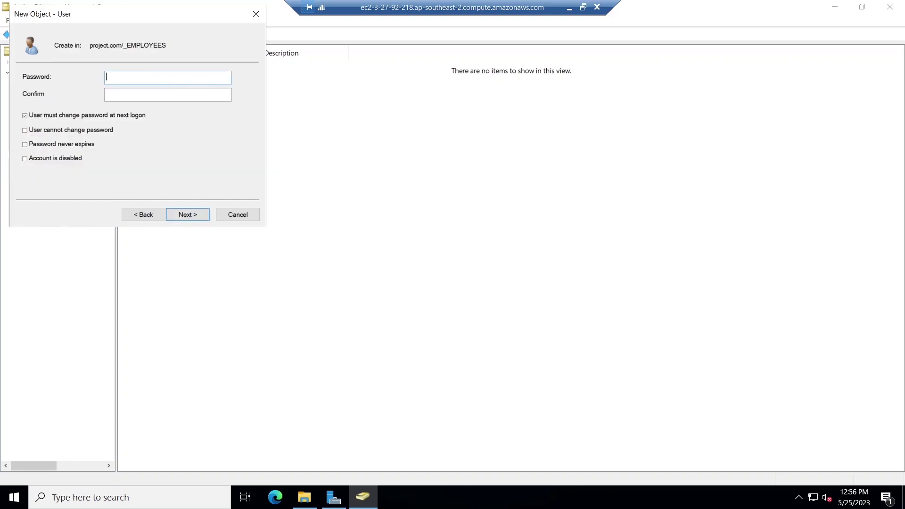
Set and confirm the user's password, tick Password never expires, and finish the wizard.
type("•••••••••••••")
left_click(190, 99)
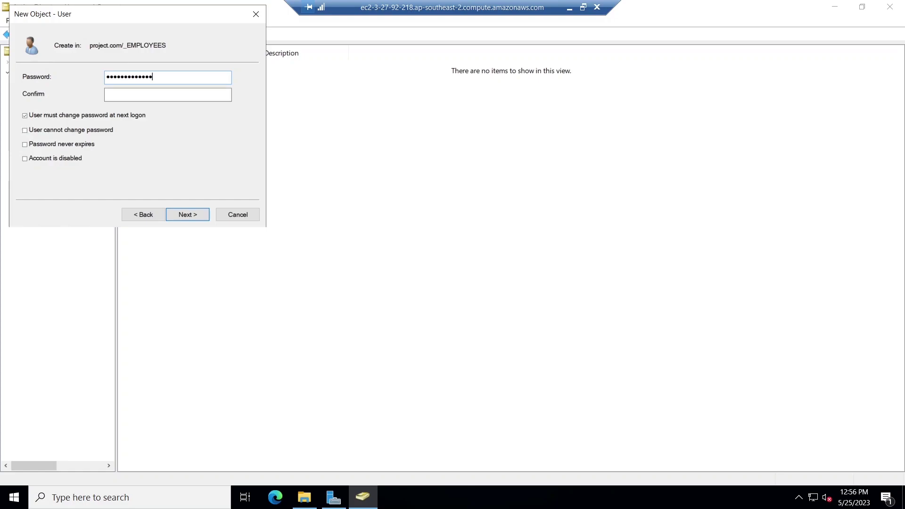
type("••••••")
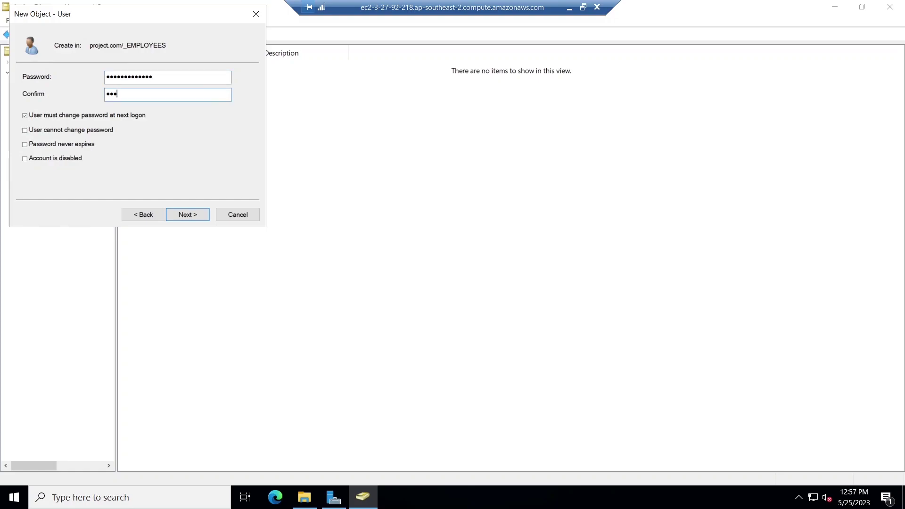
type("•••••••")
left_click(197, 212)
left_click(150, 214)
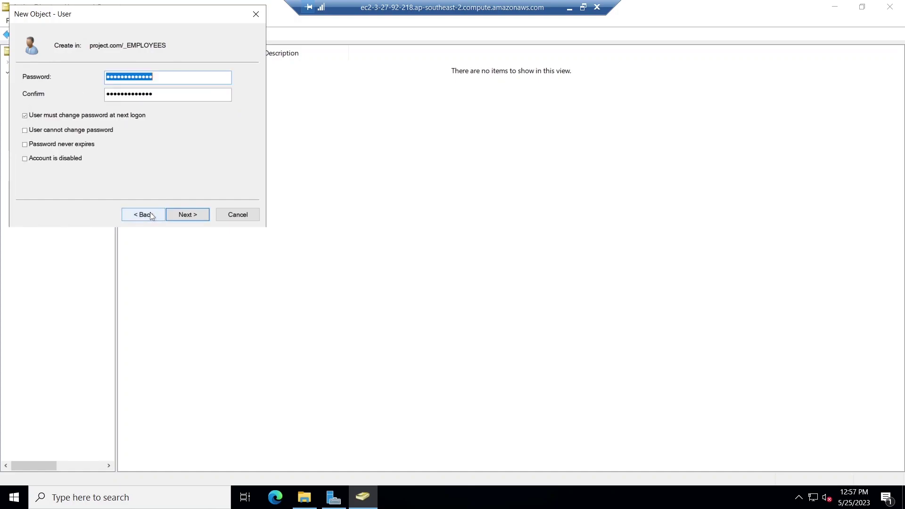
left_click(26, 145)
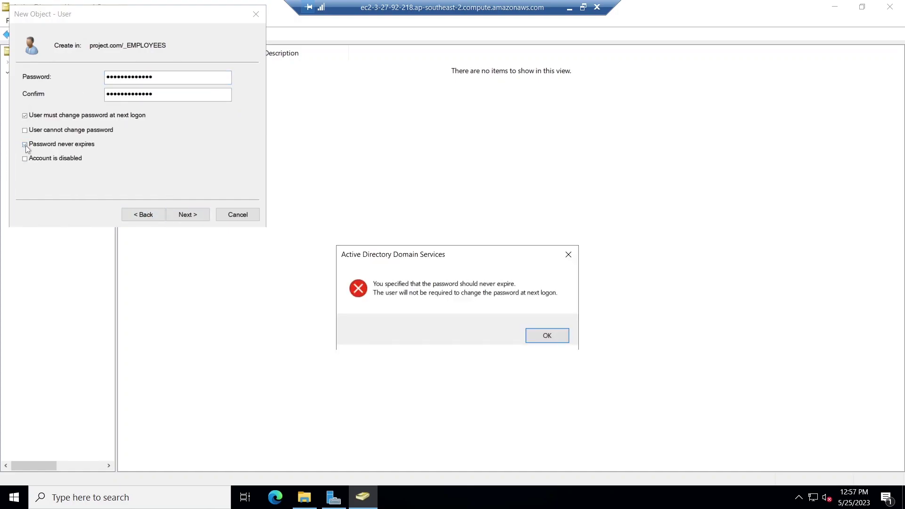
left_click(537, 335)
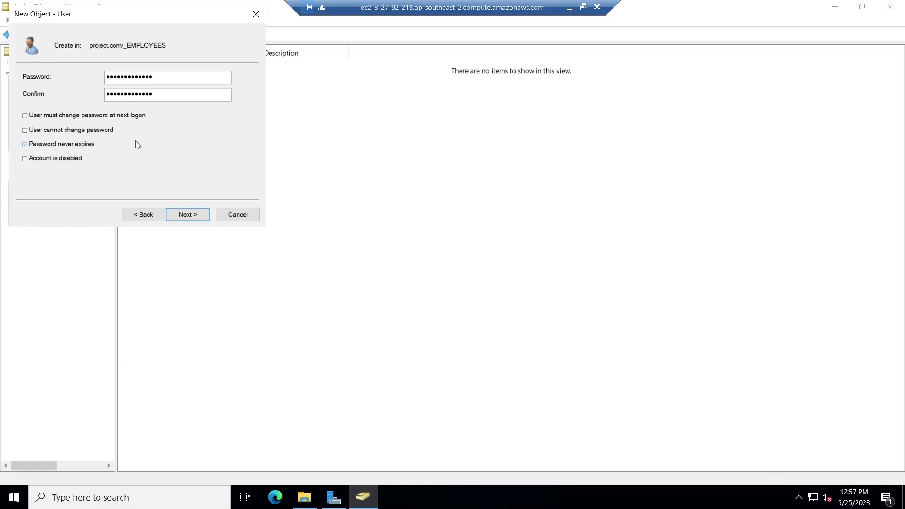
left_click(190, 217)
left_click(186, 210)
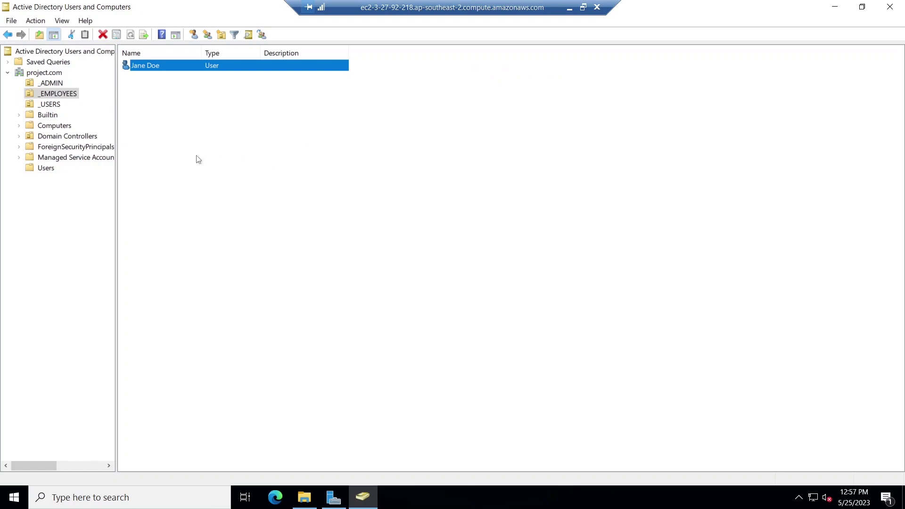
Open the new employee account's Properties on the Member Of tab.
left_click(198, 160)
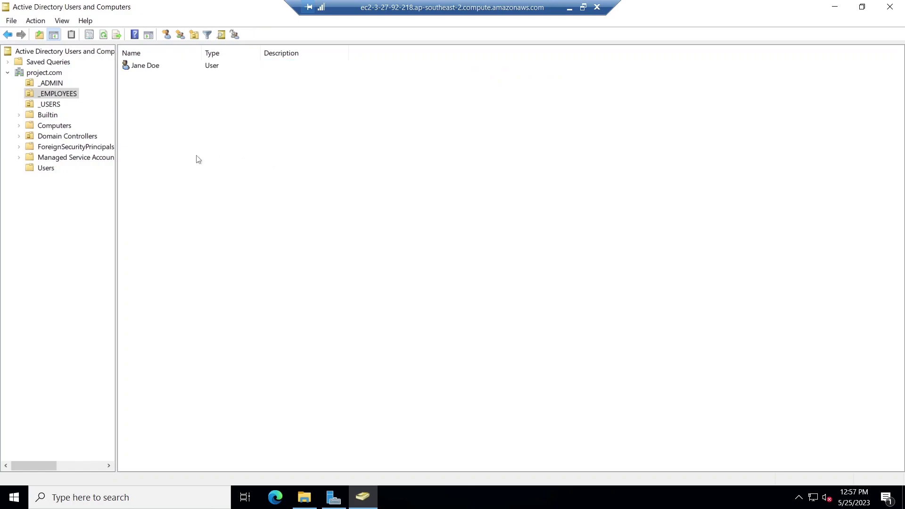
left_click(150, 69)
right_click(151, 68)
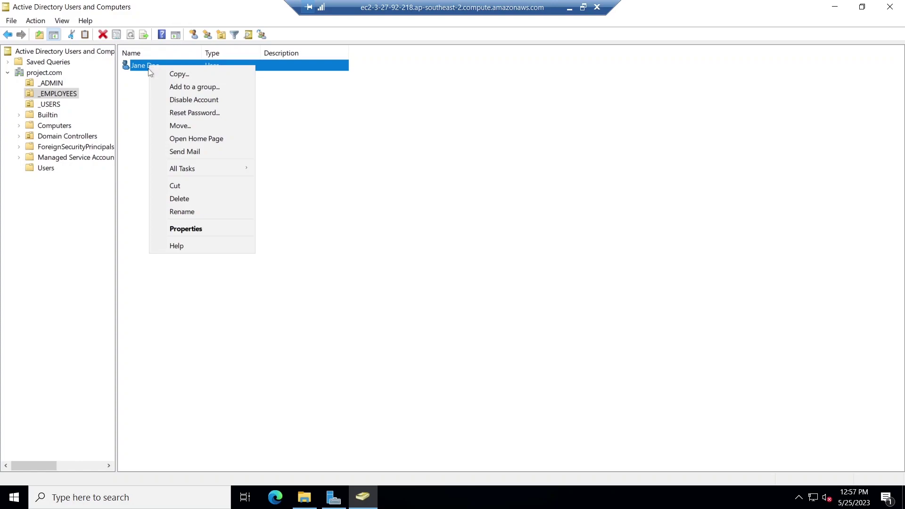
left_click(188, 229)
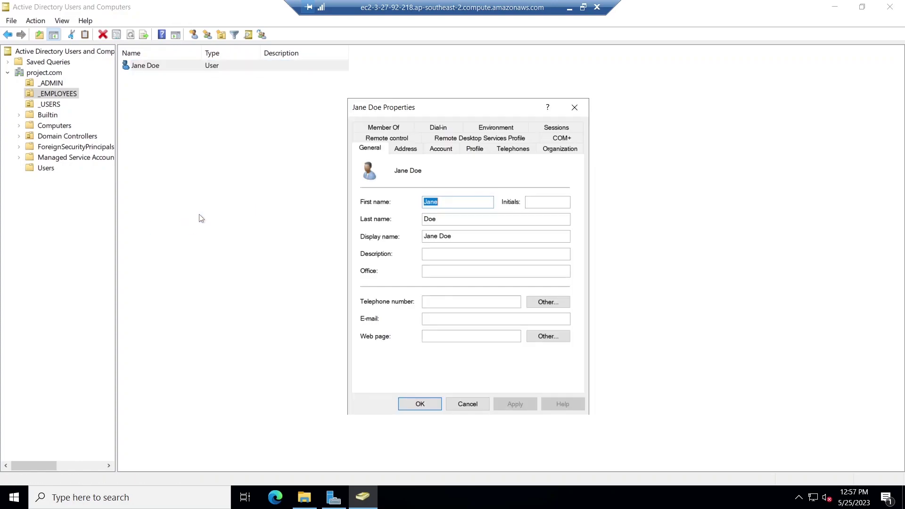
left_click(382, 128)
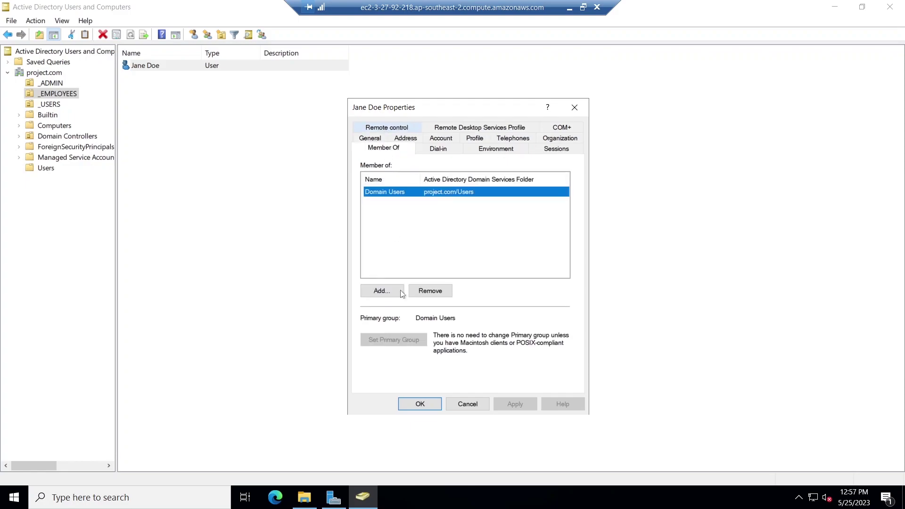
left_click(473, 228)
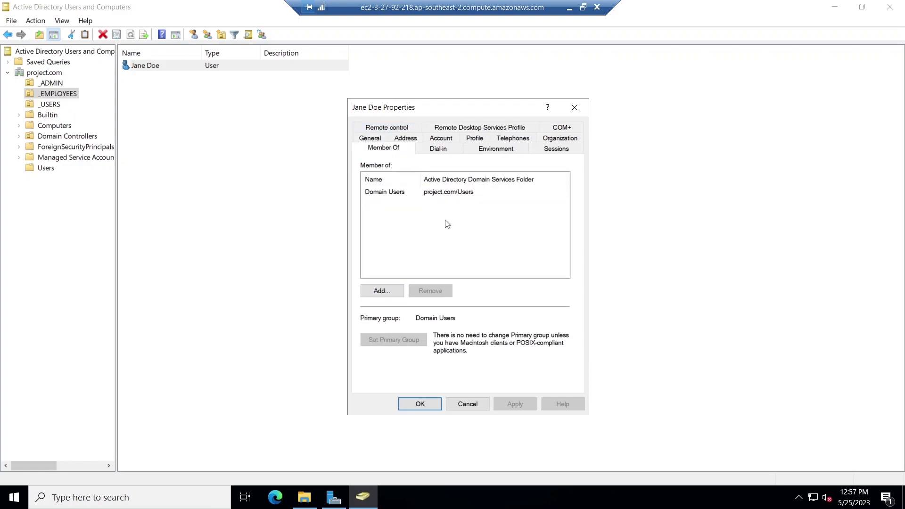
Add the account to the Employees User group, apply, and close both Properties windows.
left_click(386, 292)
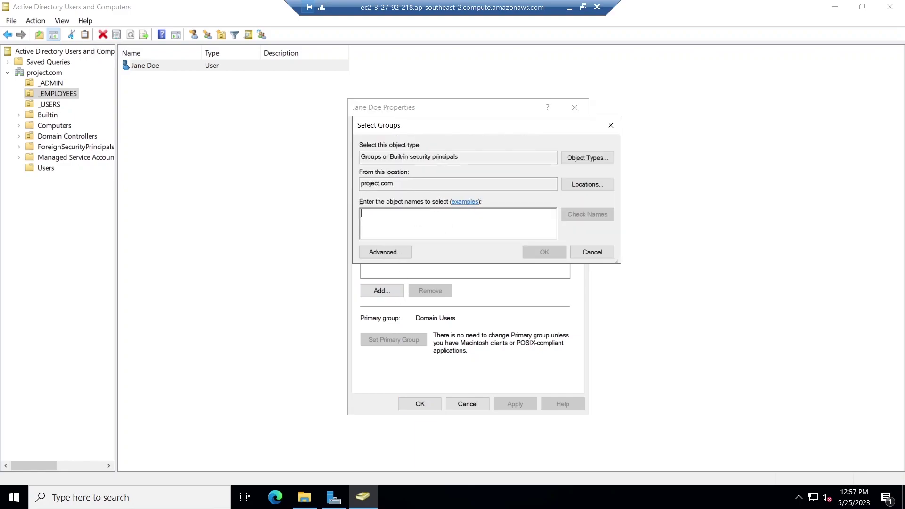
type("Employees User")
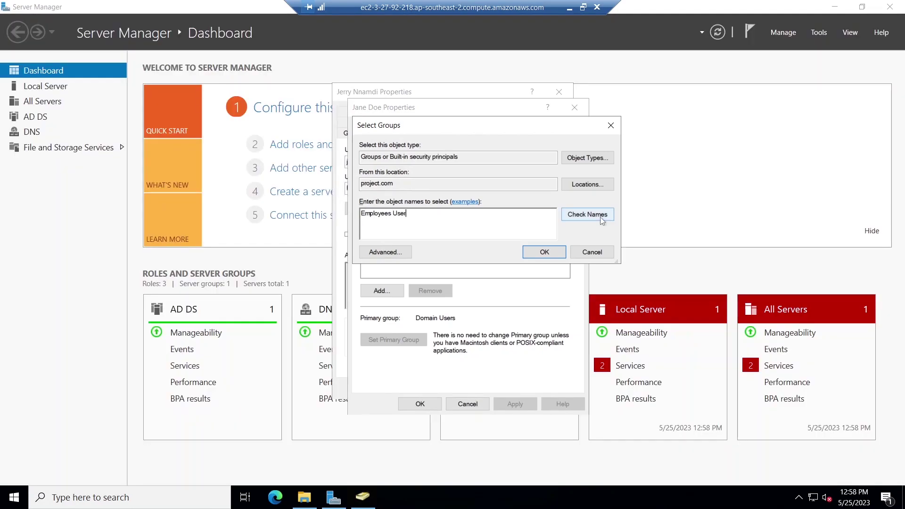
left_click(600, 217)
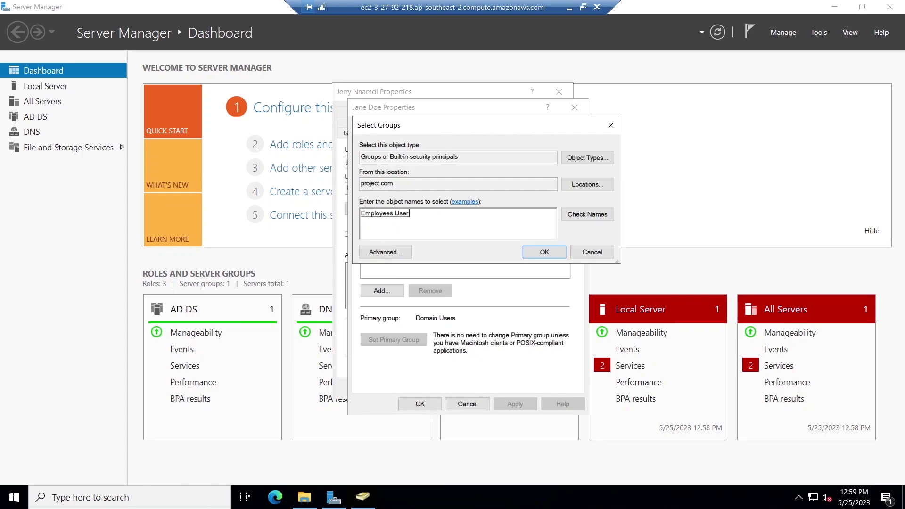
left_click(545, 253)
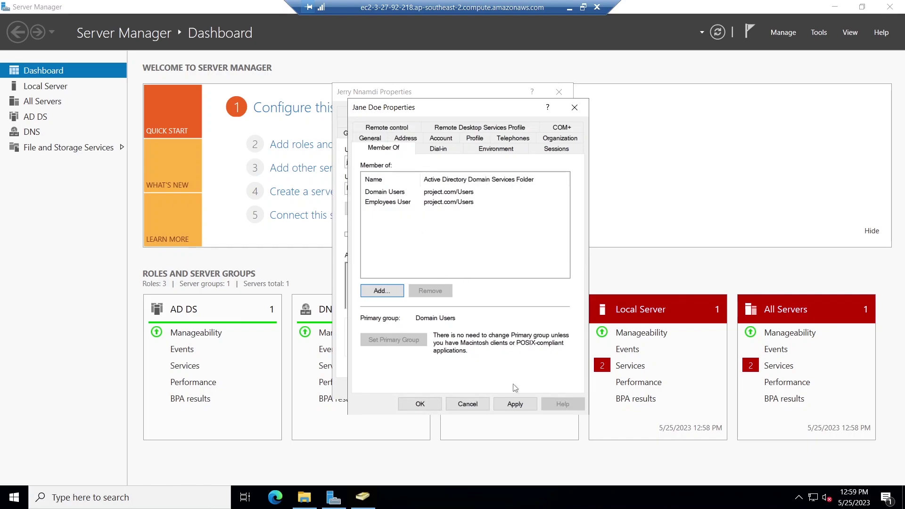
left_click(511, 400)
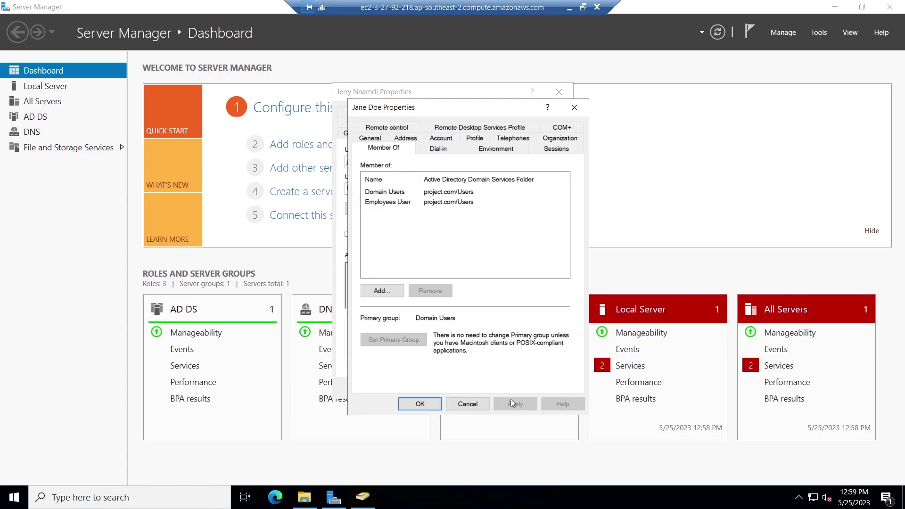
left_click(423, 405)
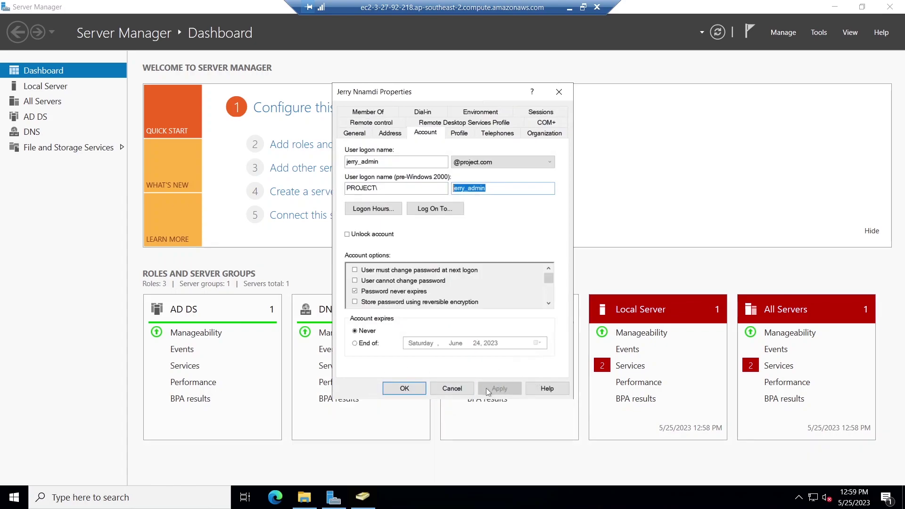
left_click(417, 387)
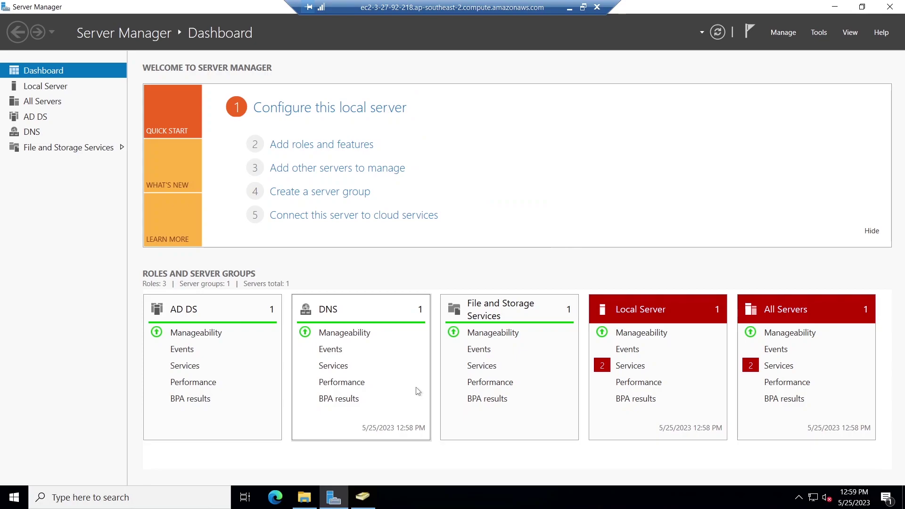
left_click(369, 503)
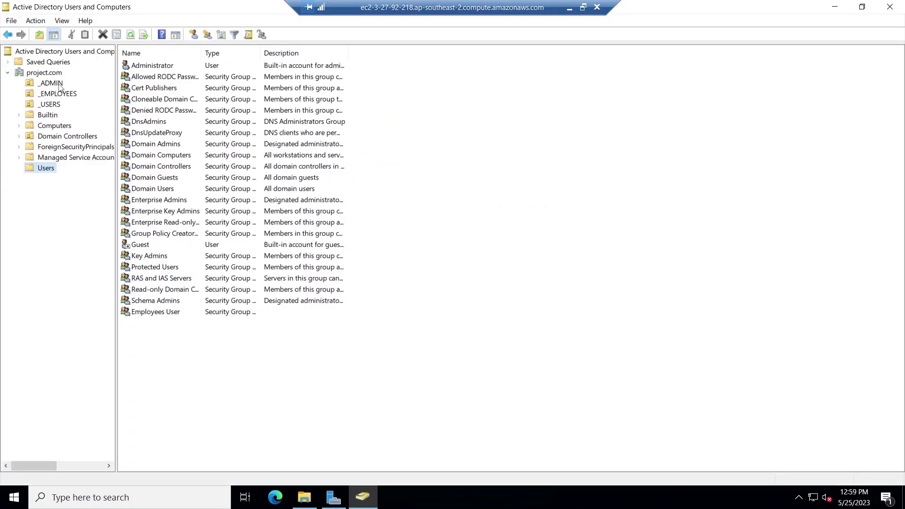
left_click(58, 86)
left_click(57, 96)
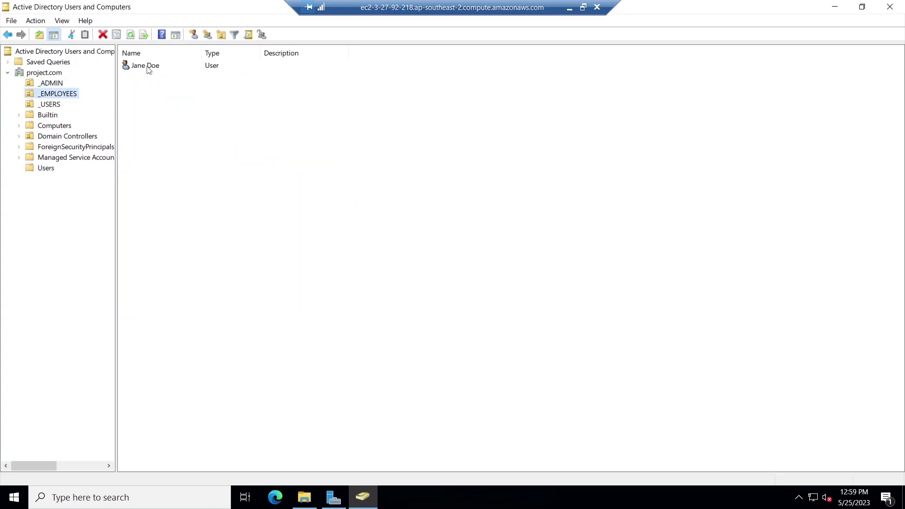
left_click(148, 67)
double_click(148, 70)
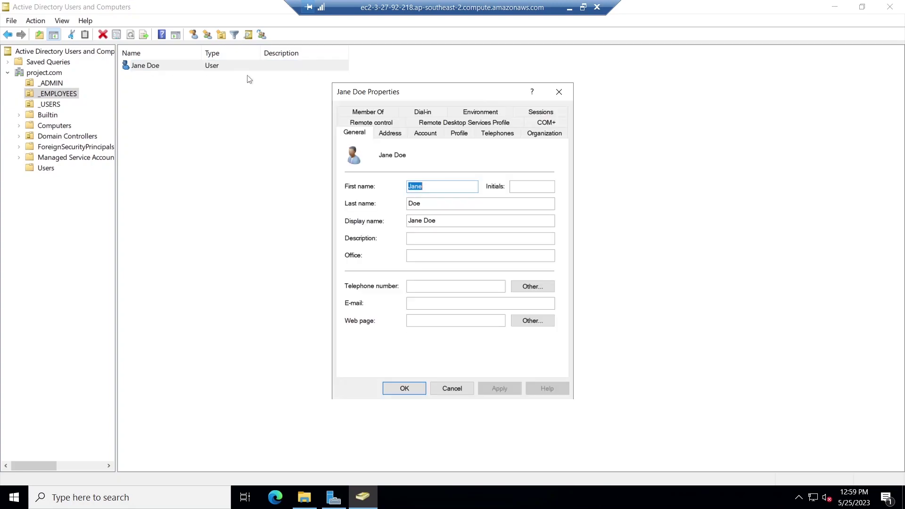
left_click(386, 113)
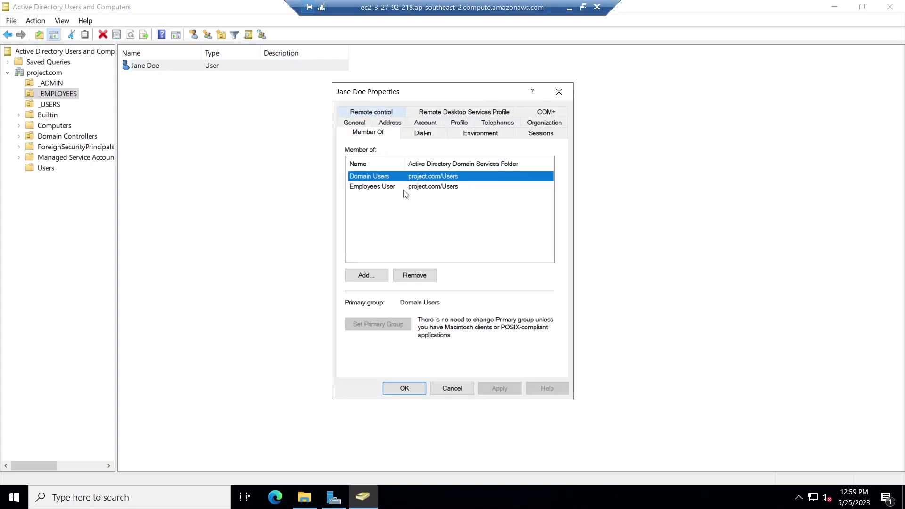
left_click(390, 189)
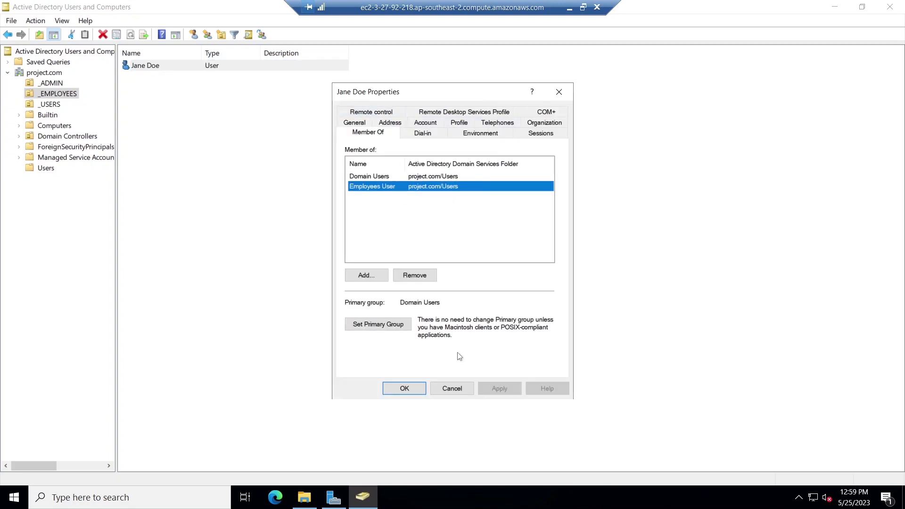
left_click(449, 390)
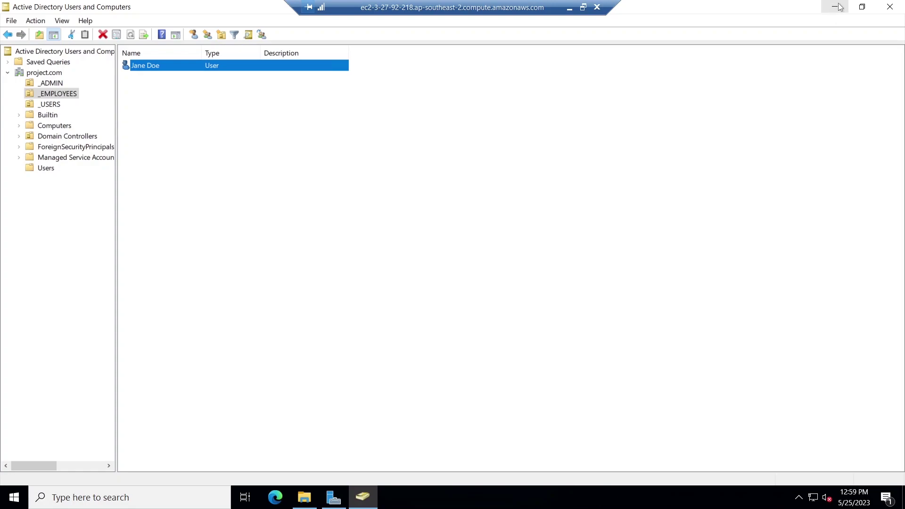
Minimize the management windows and browse to Local Disk (C:) in File Explorer.
left_click(840, 7)
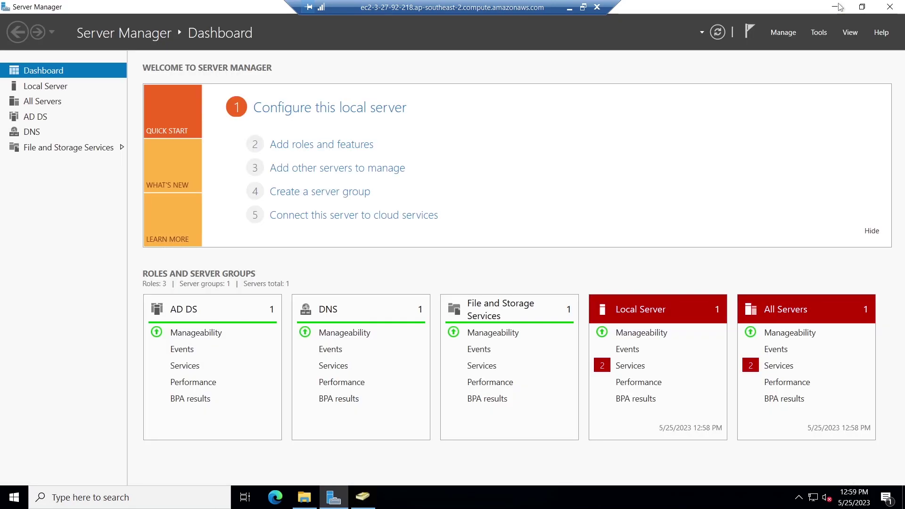
left_click(841, 7)
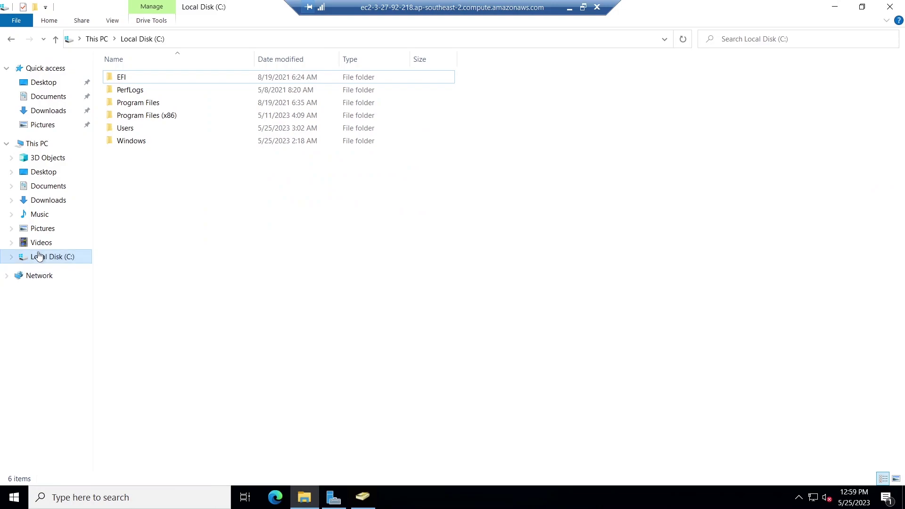
left_click(39, 257)
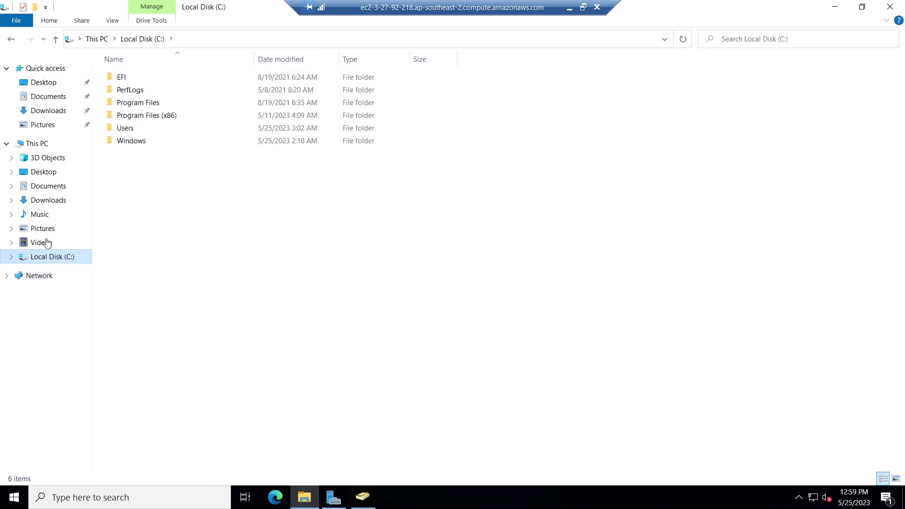
left_click(42, 146)
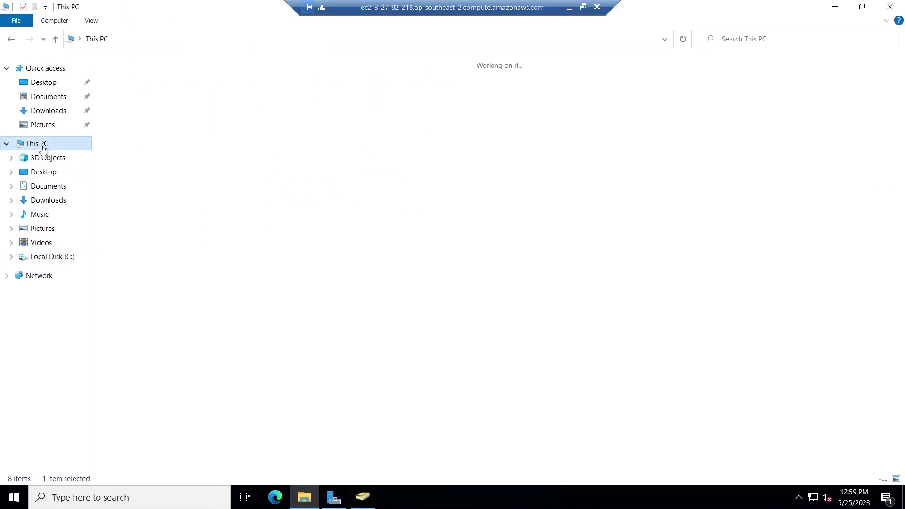
left_click(51, 257)
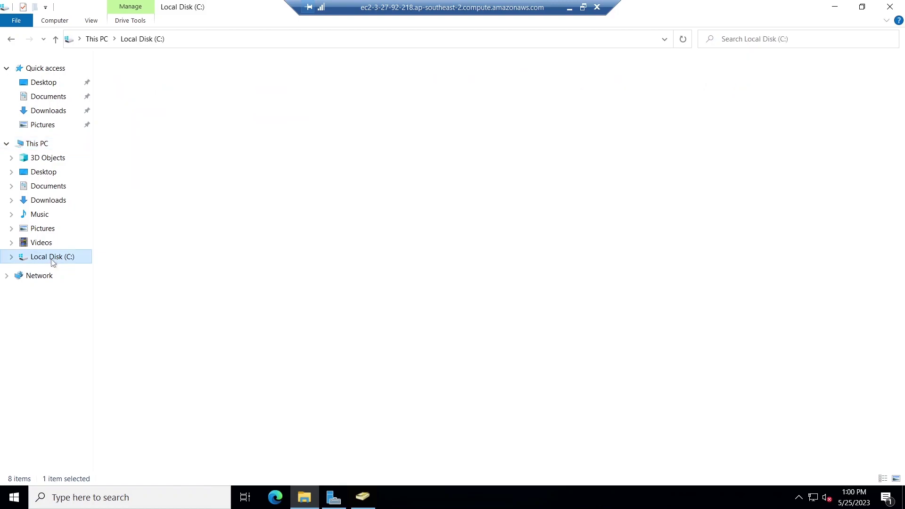
Create a new folder named 'EMPLOYEE DATA' at the root of C:.
right_click(166, 190)
mouse_move(223, 304)
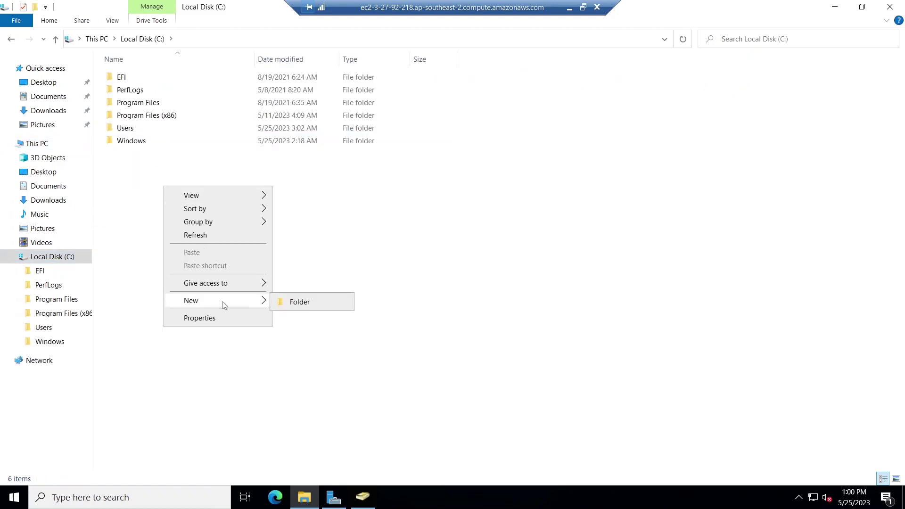
left_click(298, 304)
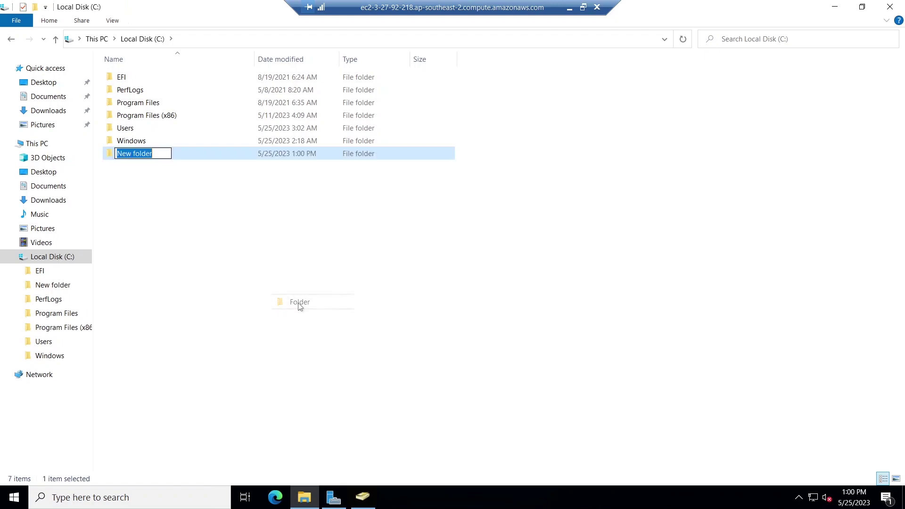
type("E")
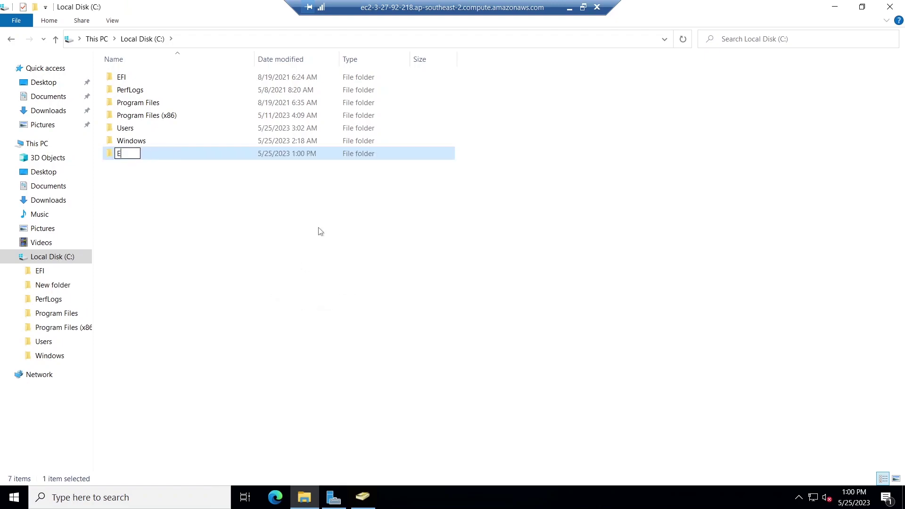
type("MPLOYEE DATA")
left_click(197, 209)
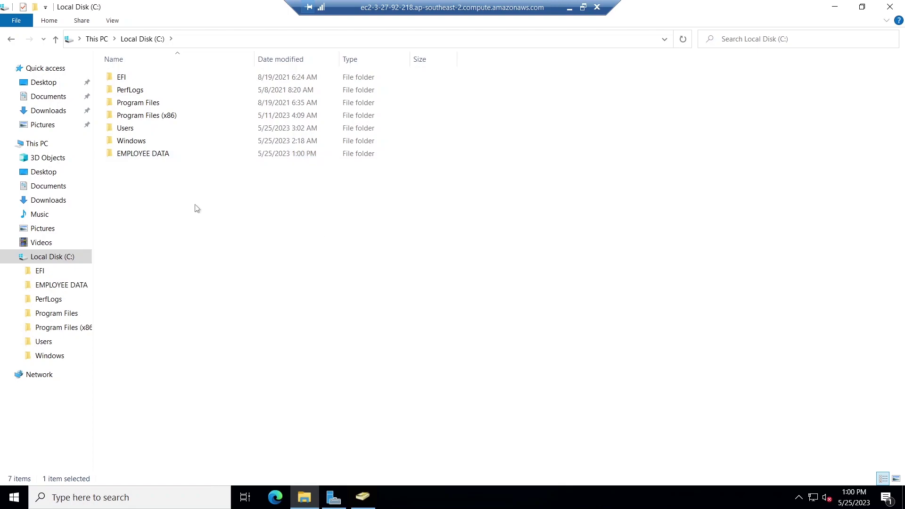
left_click(151, 158)
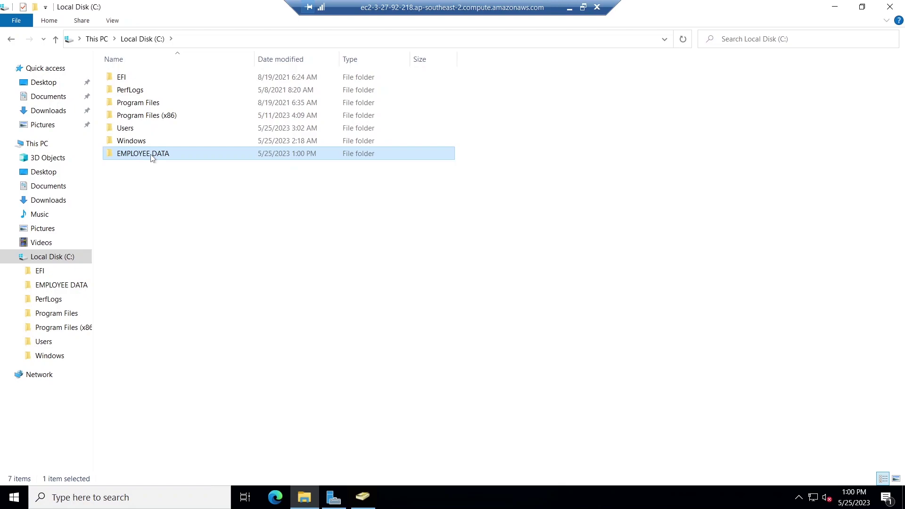
Turn on Advanced Sharing for the EMPLOYEE DATA folder.
right_click(152, 158)
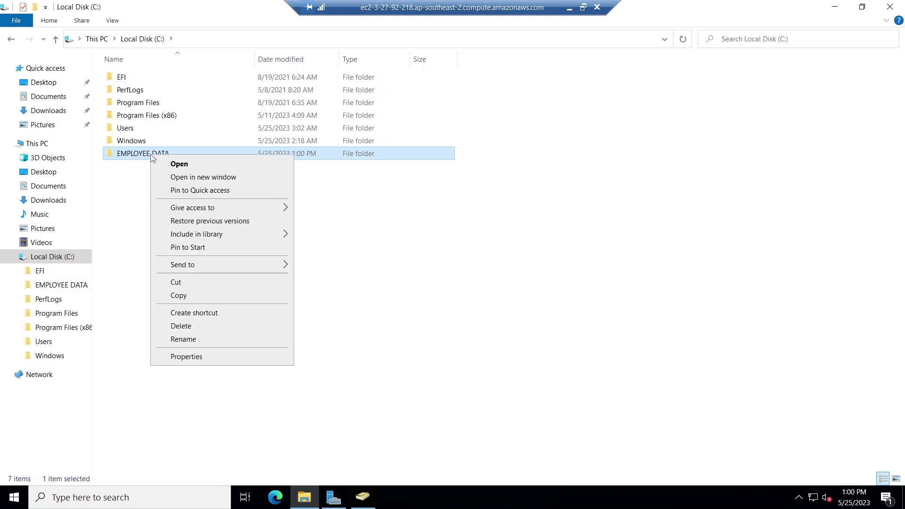
left_click(204, 358)
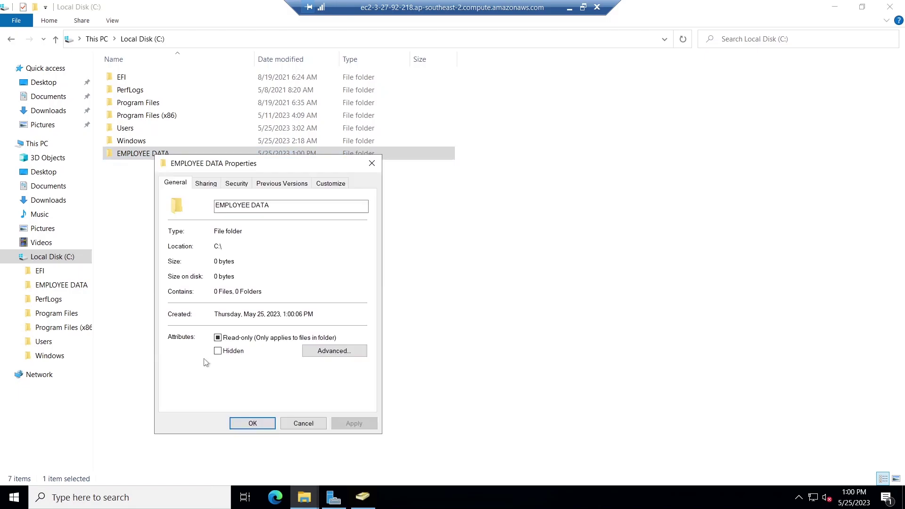
left_click(207, 184)
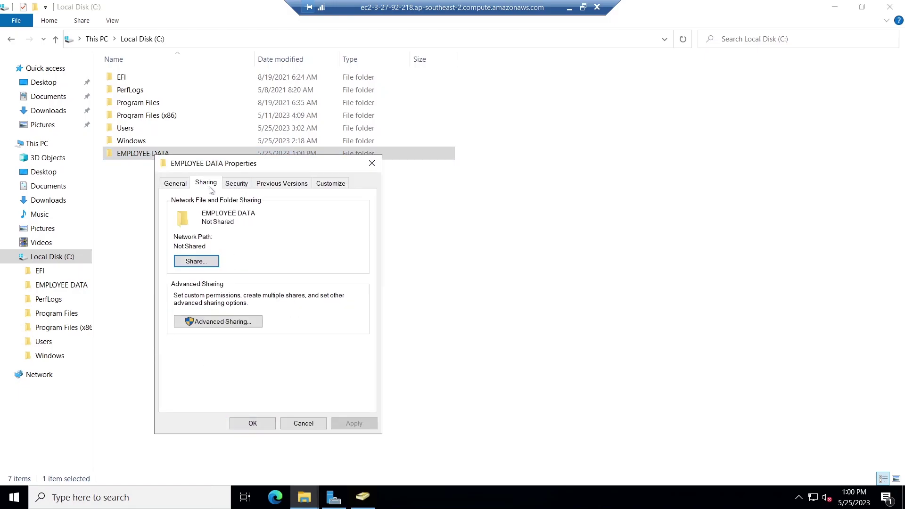
left_click(227, 322)
left_click(172, 205)
Add the Employees User group to the share permissions with Change allowed.
left_click(221, 345)
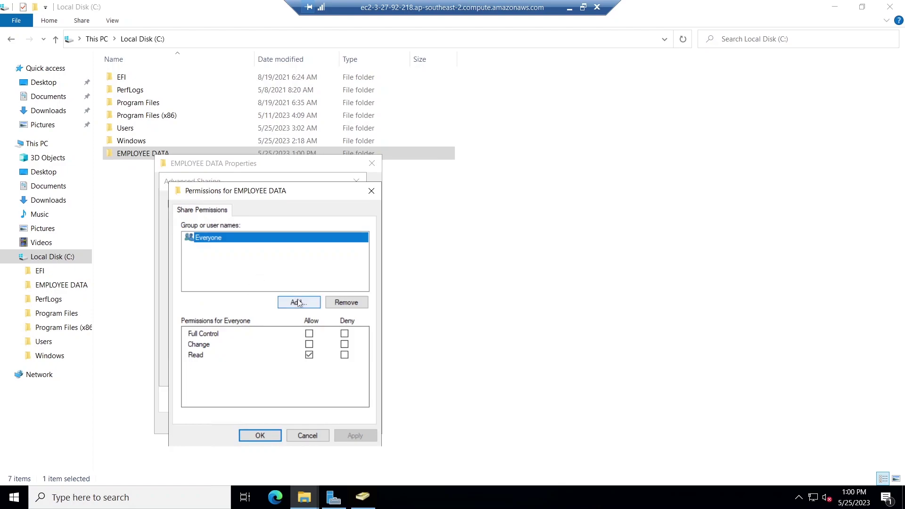
left_click(299, 302)
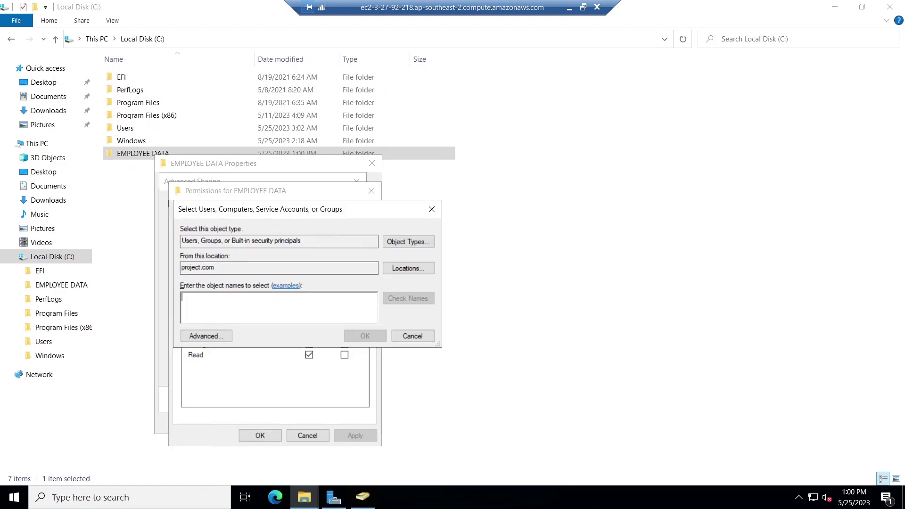
type("Employees User")
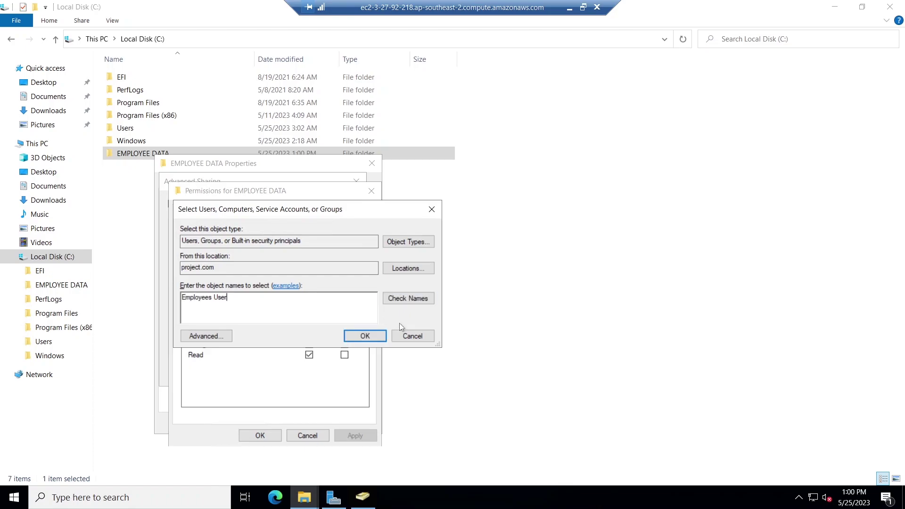
left_click(412, 298)
left_click(365, 336)
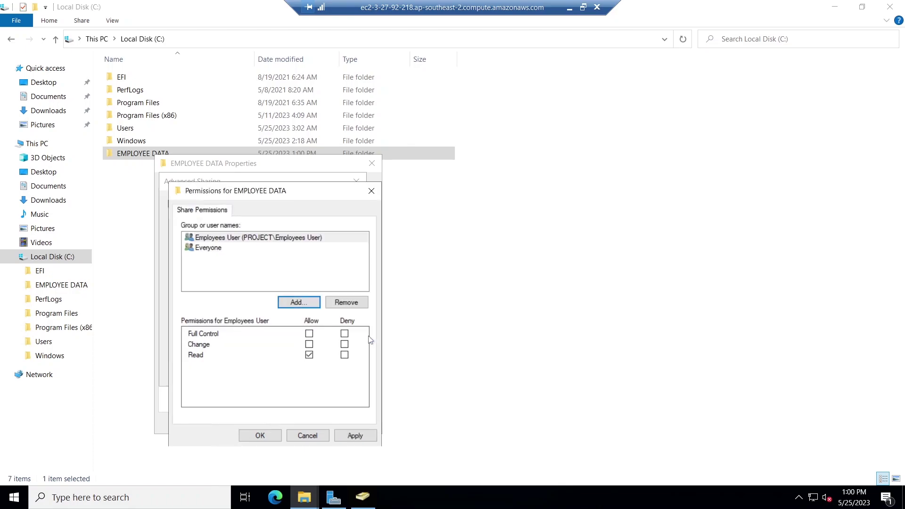
left_click(310, 344)
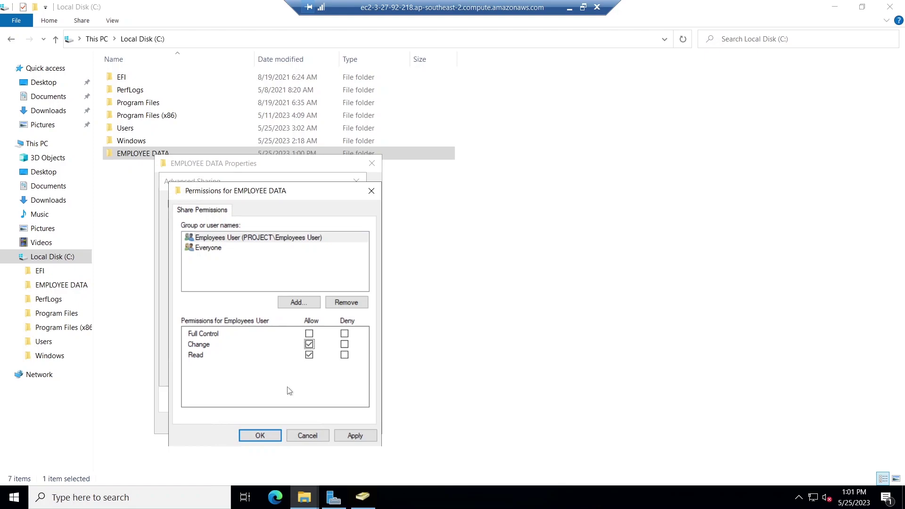
left_click(359, 435)
left_click(260, 436)
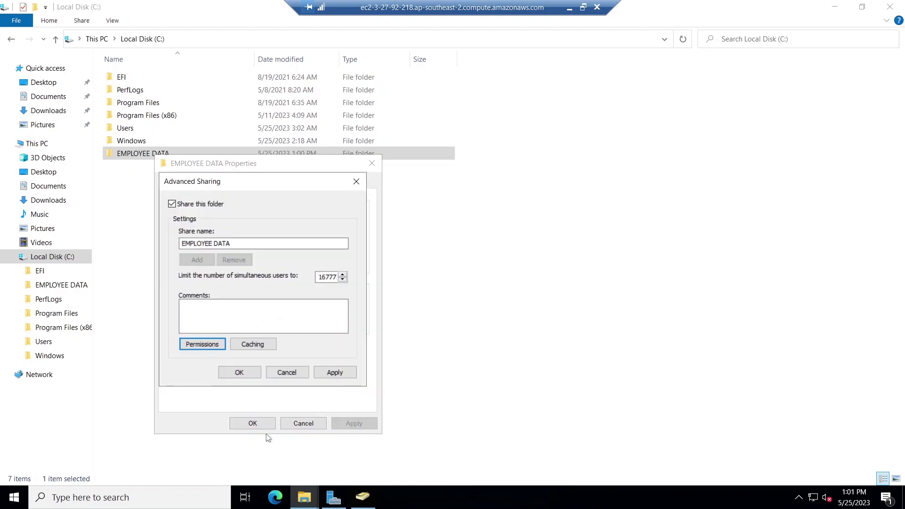
Apply the advanced sharing settings, select the network path, and close Properties.
left_click(334, 373)
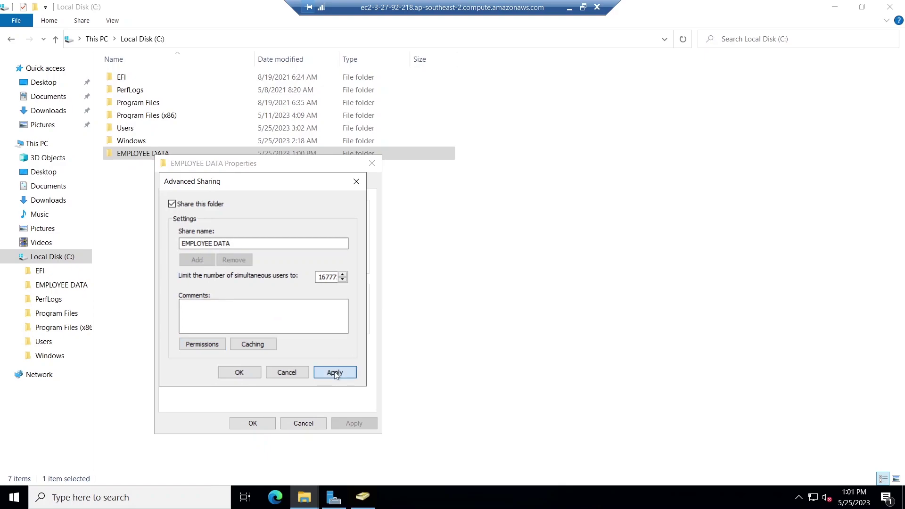
left_click(239, 372)
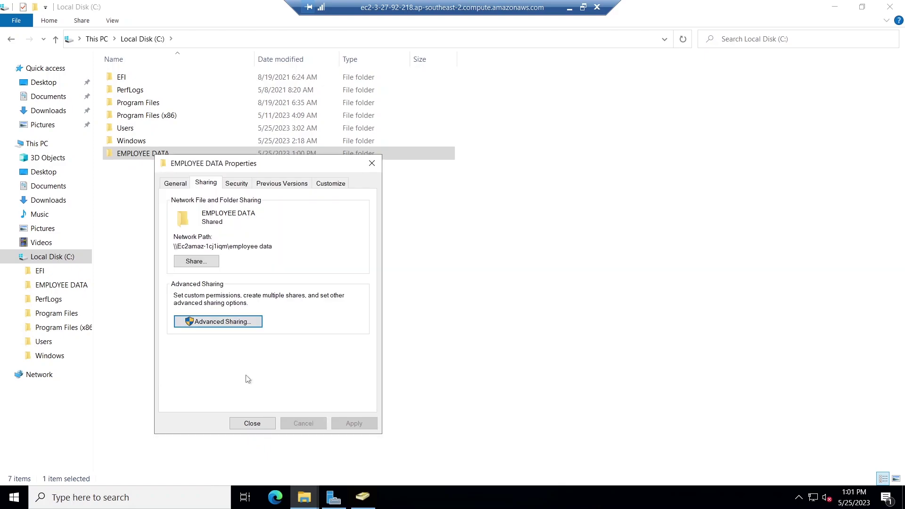
left_click_drag(273, 245, 177, 246)
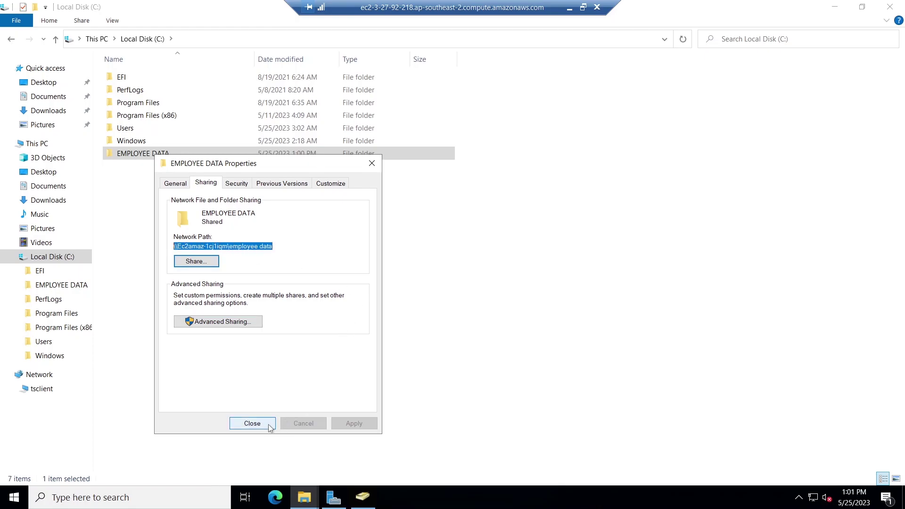
left_click(252, 423)
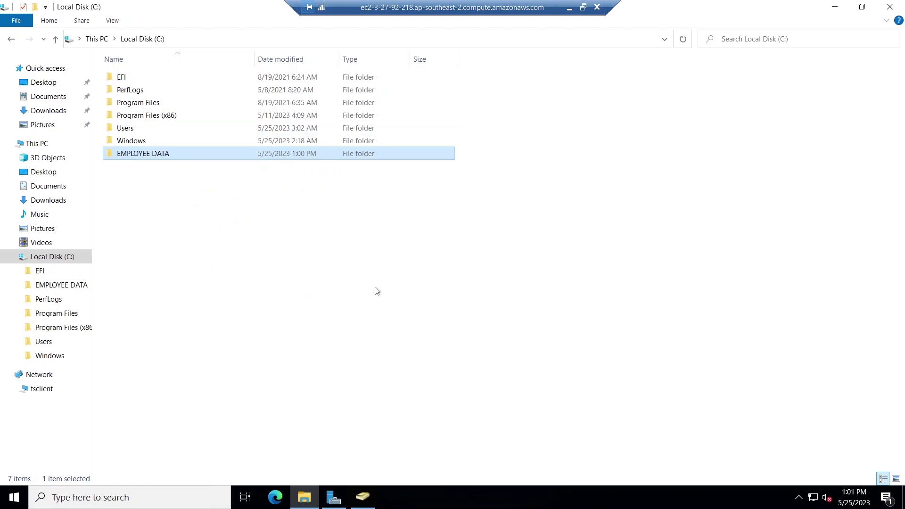
Close Active Directory Users and Computers.
left_click(362, 497)
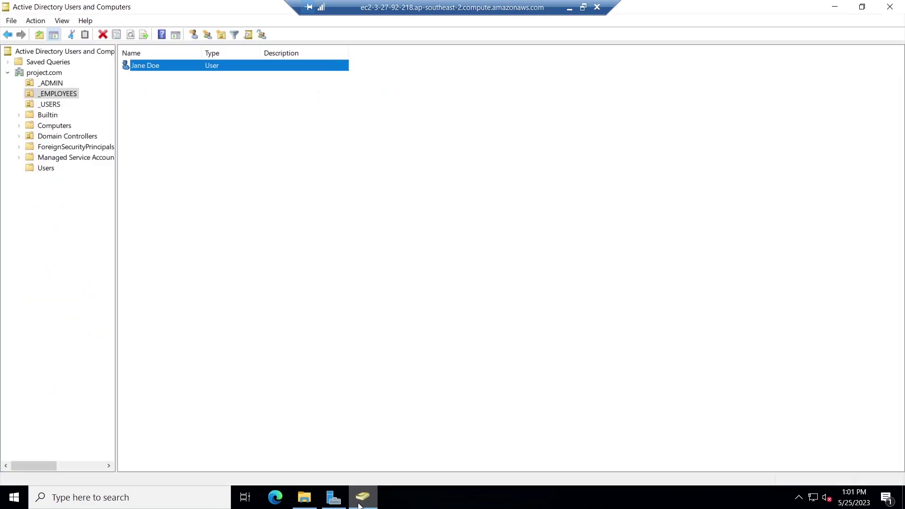
left_click(181, 145)
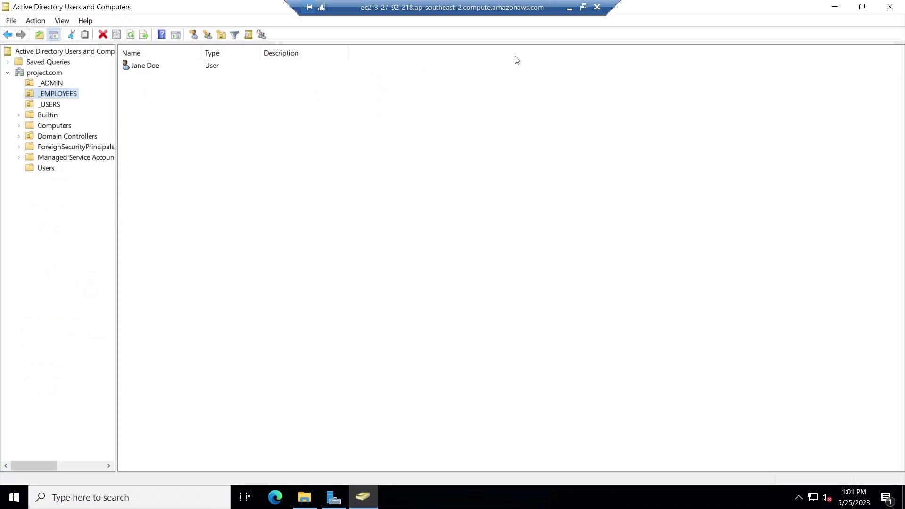
left_click(901, 4)
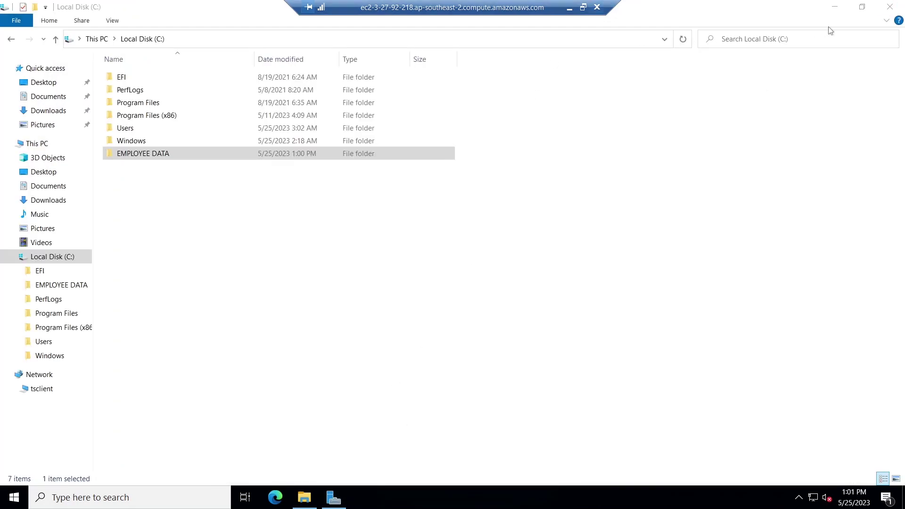
Launch Group Policy Management from Server Manager's Tools menu.
left_click(834, 10)
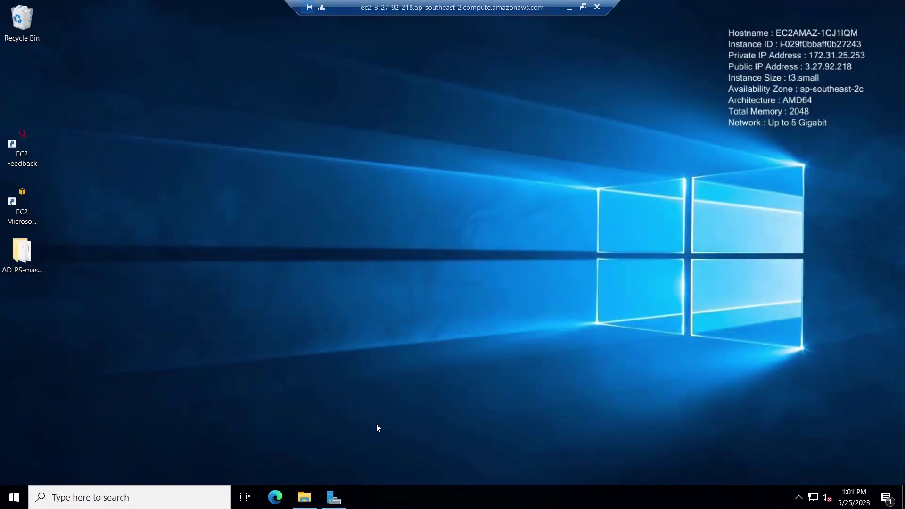
left_click(333, 497)
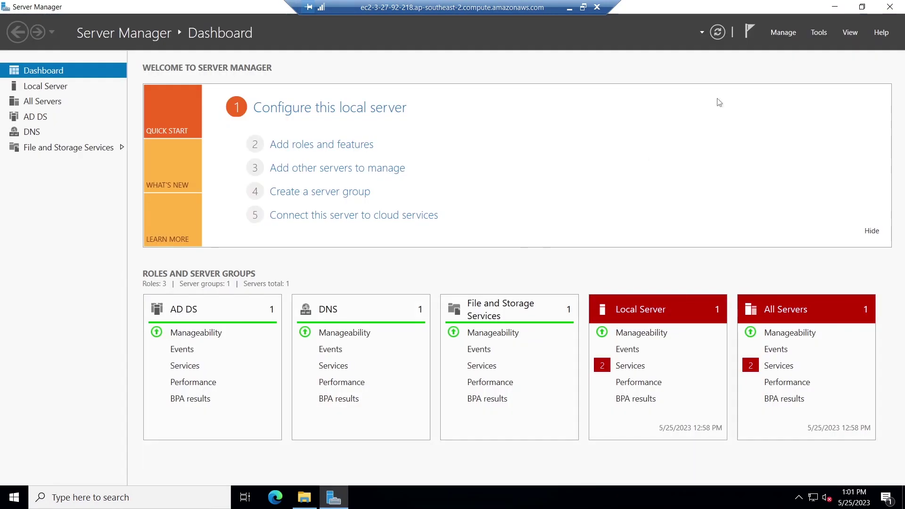
left_click(822, 32)
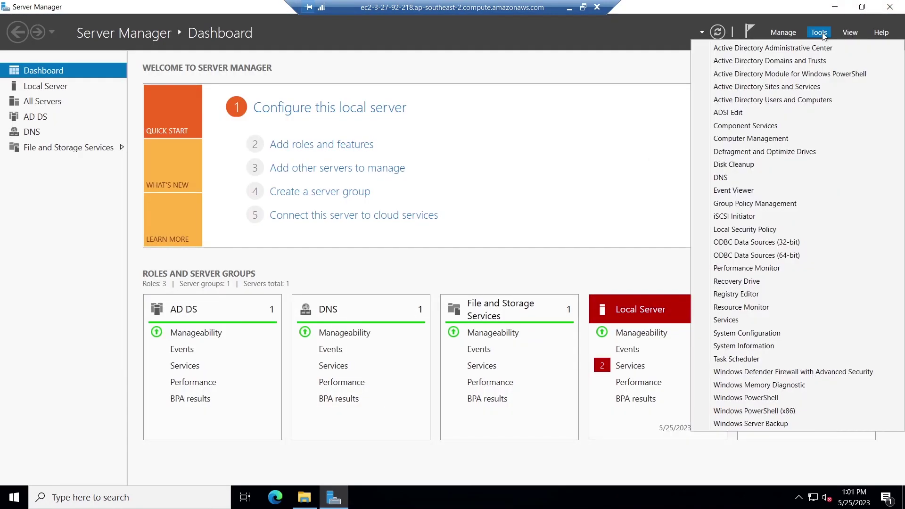
left_click(765, 205)
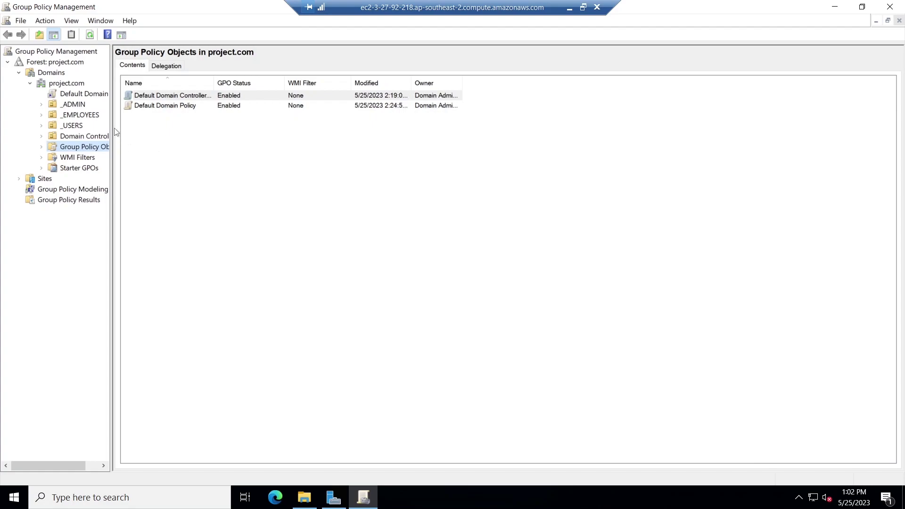
Create a GPO named 'EMPLOYEE GPO' linked to the _EMPLOYEES OU in project.com.
left_click_drag(110, 124, 141, 122)
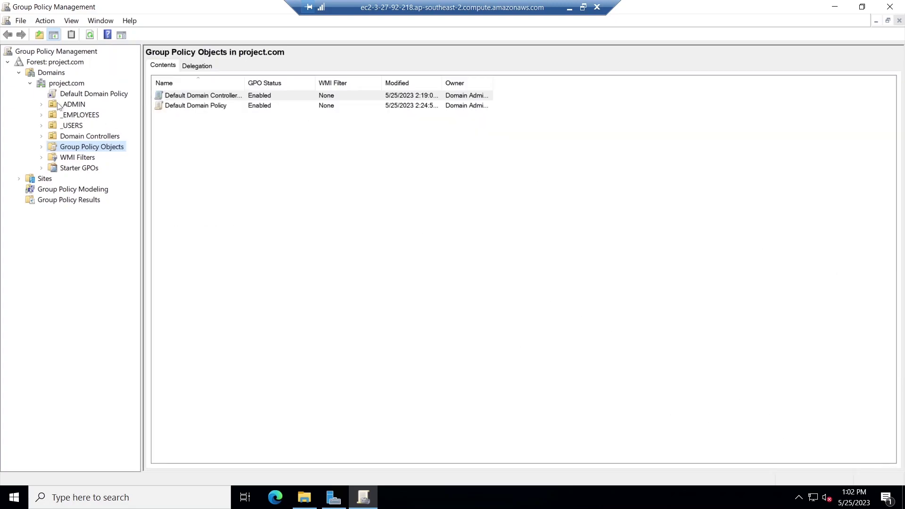
left_click(30, 83)
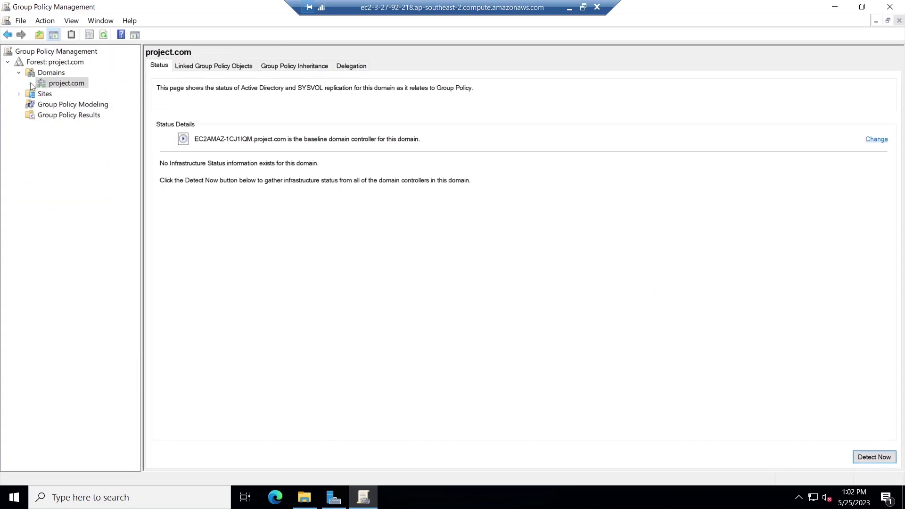
left_click(30, 83)
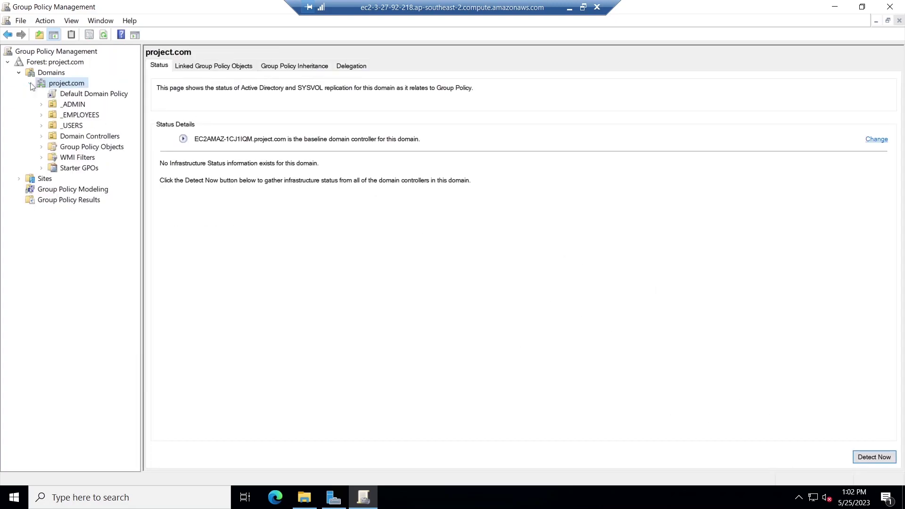
left_click(75, 104)
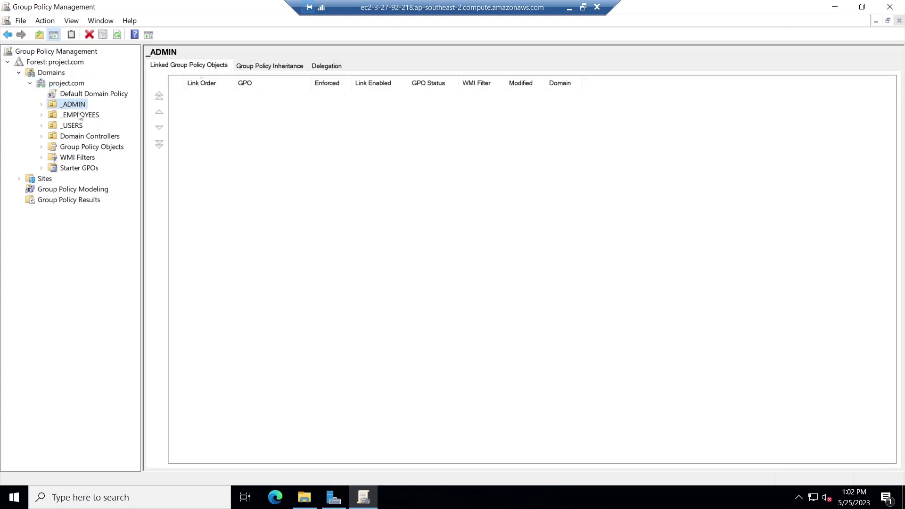
left_click(79, 116)
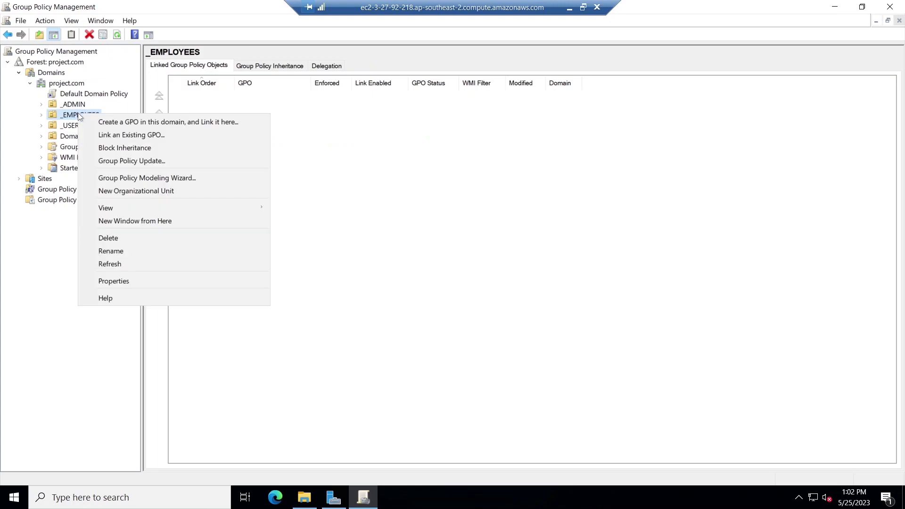
left_click(123, 121)
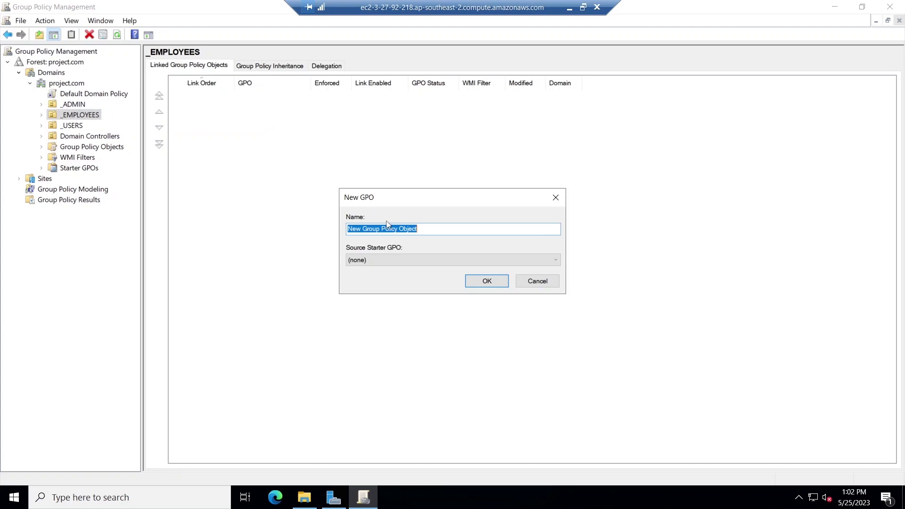
type("EMPLOYEE")
type(" GPO")
left_click(494, 280)
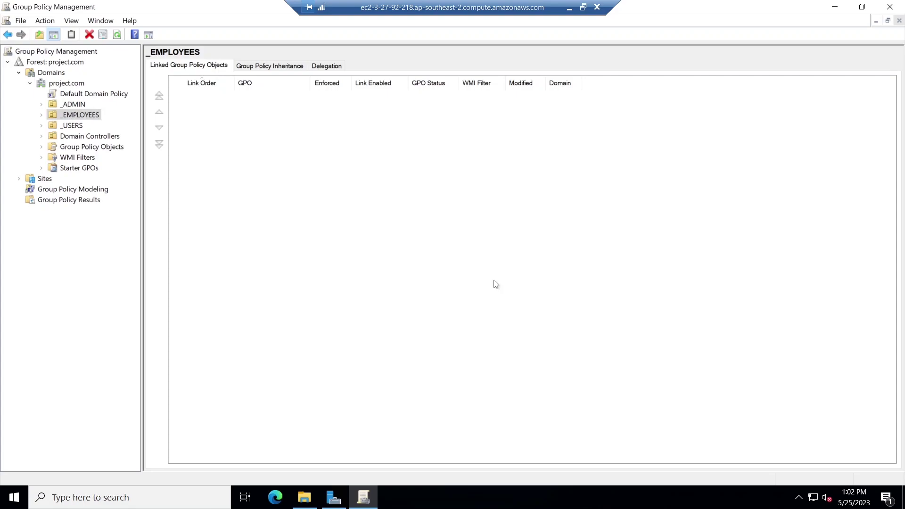
Open the EMPLOYEES GPO linked under _EMPLOYEES in the Group Policy Management Editor.
left_click(42, 116)
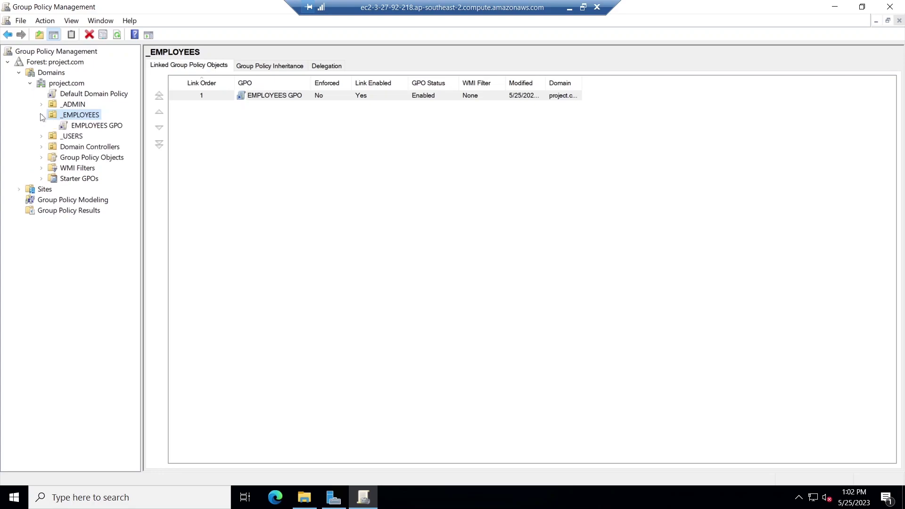
left_click(100, 126)
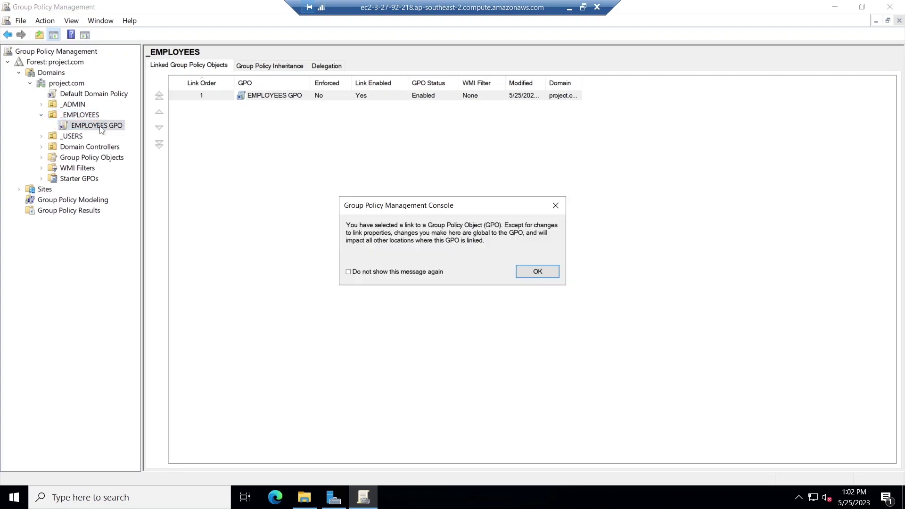
left_click(536, 271)
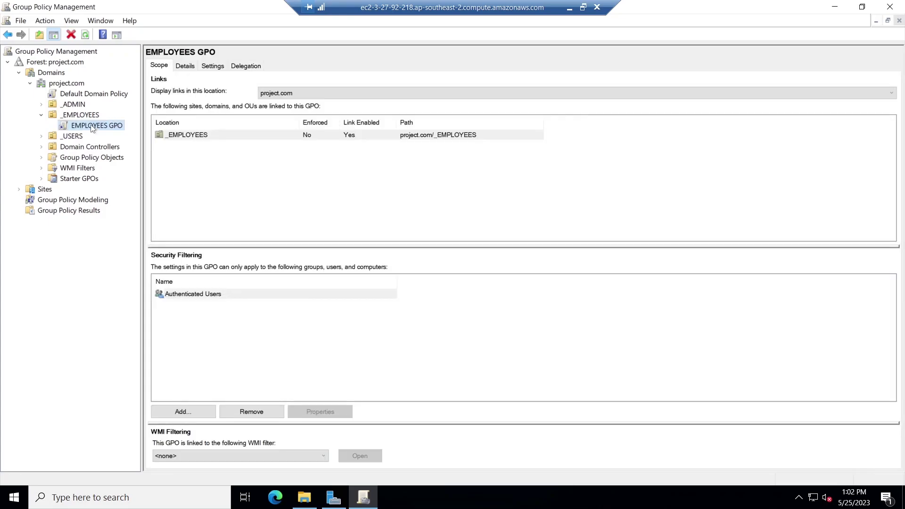
right_click(91, 127)
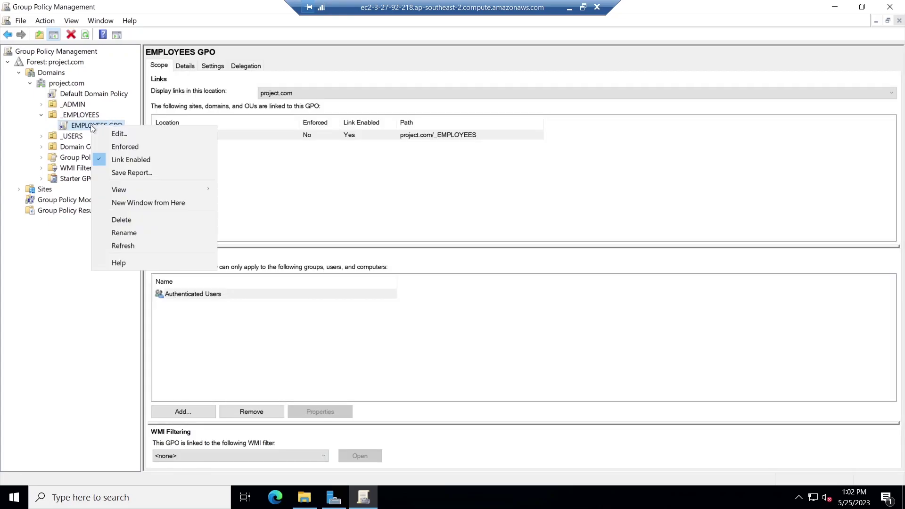
left_click(136, 133)
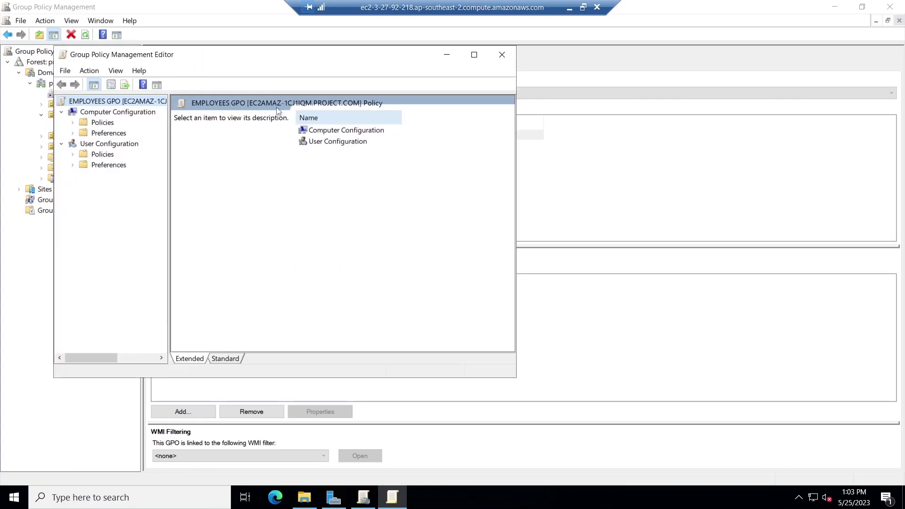
Expand User Preferences > Windows Settings and bring up the Drive Maps actions.
left_click(74, 166)
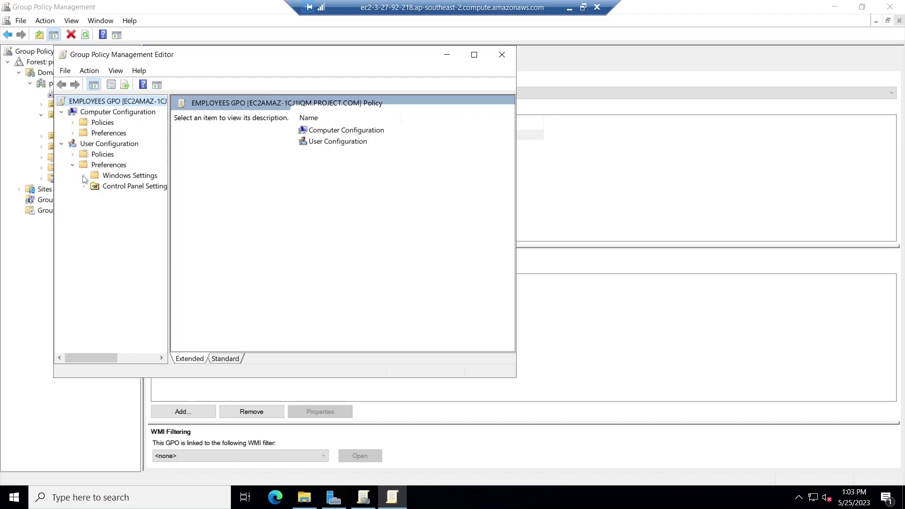
left_click(84, 177)
right_click(128, 199)
Start a new mapped drive with the action set to Create.
mouse_move(163, 206)
left_click(237, 210)
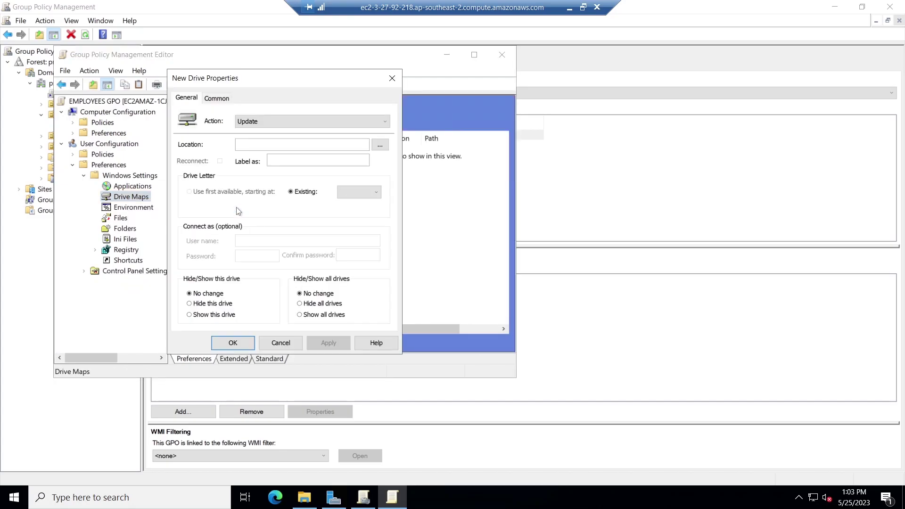
left_click(281, 122)
left_click(277, 135)
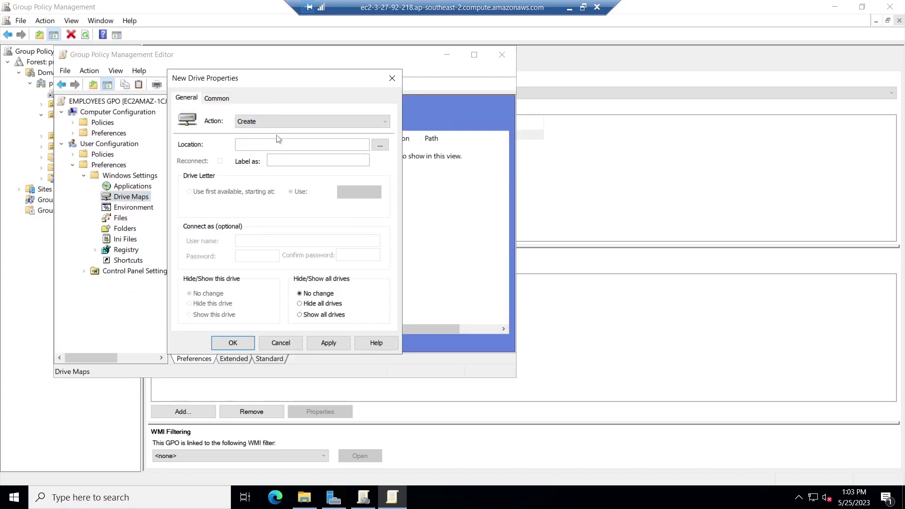
left_click(275, 146)
Copy the EMPLOYEE DATA folder's network path from its Sharing properties.
left_click(311, 502)
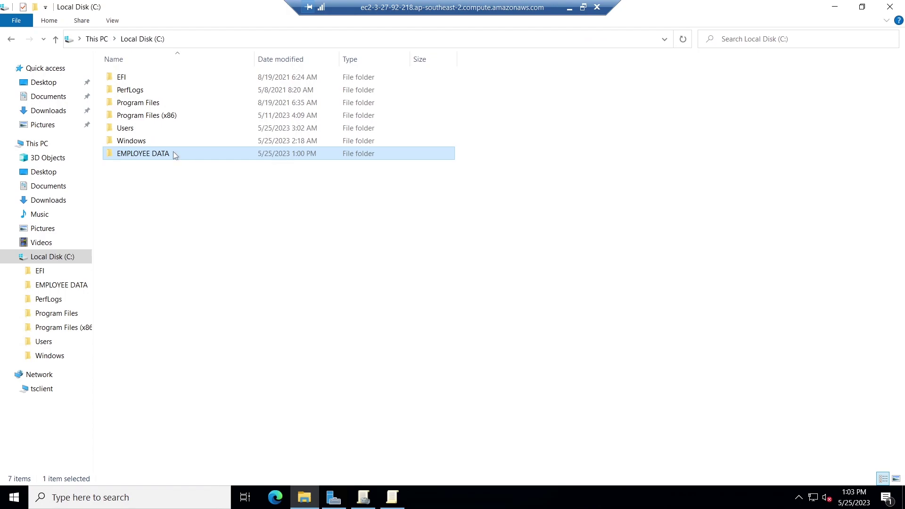
right_click(173, 154)
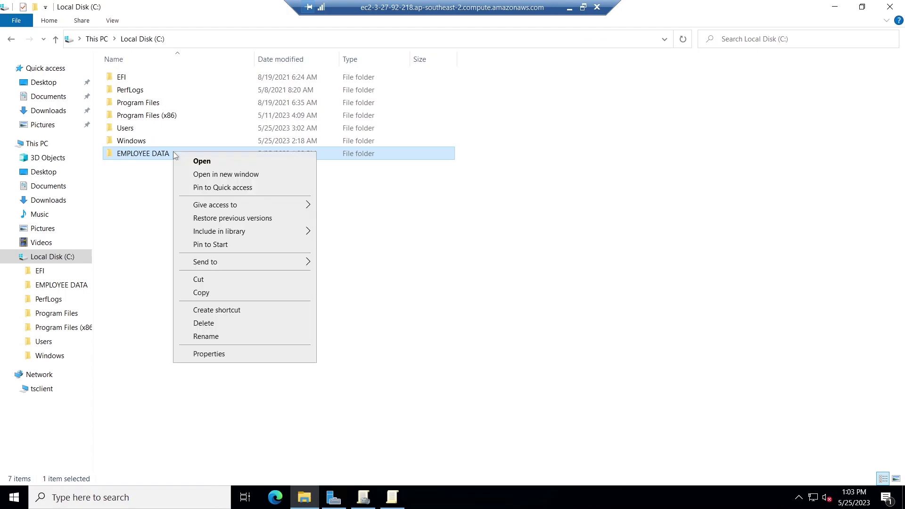
left_click(249, 357)
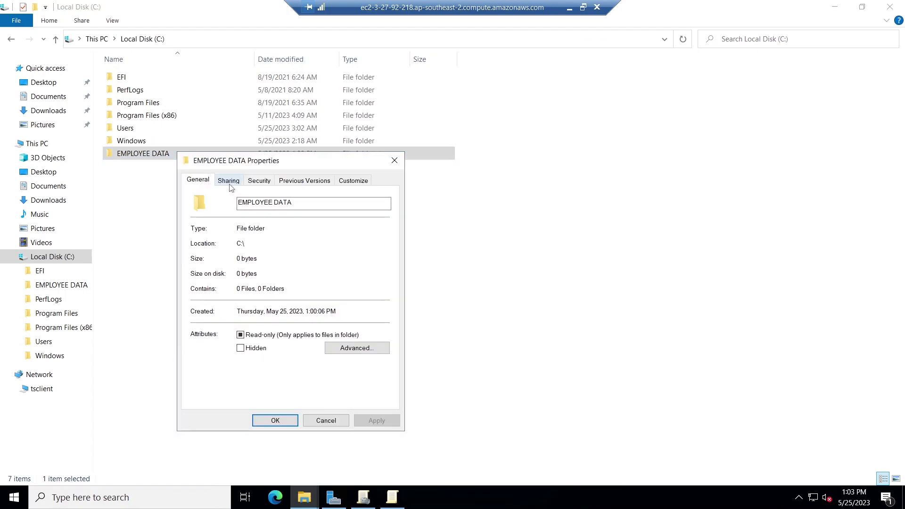
left_click(230, 183)
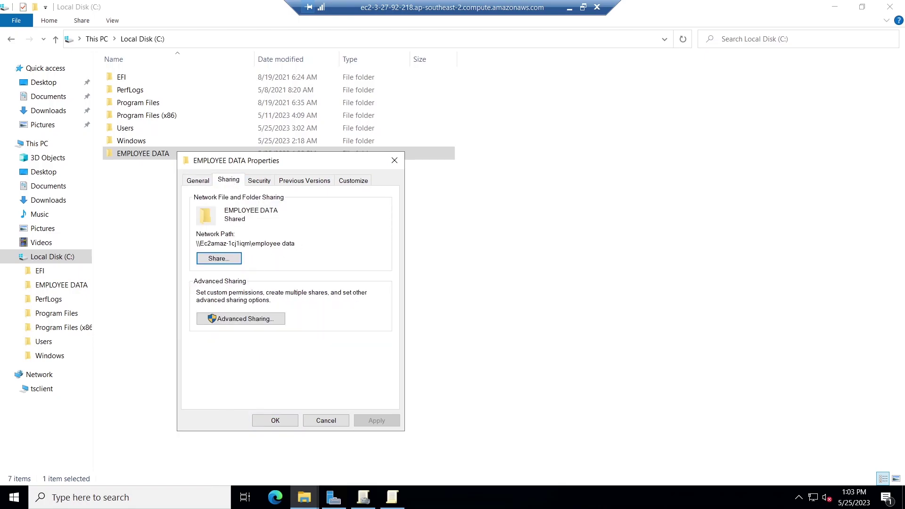
left_click_drag(295, 243, 195, 243)
key("ctrl+c")
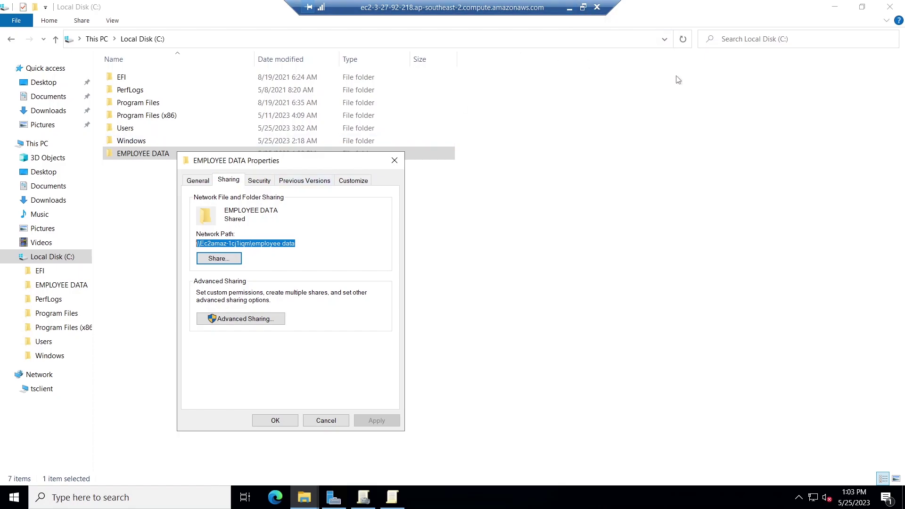
left_click(835, 7)
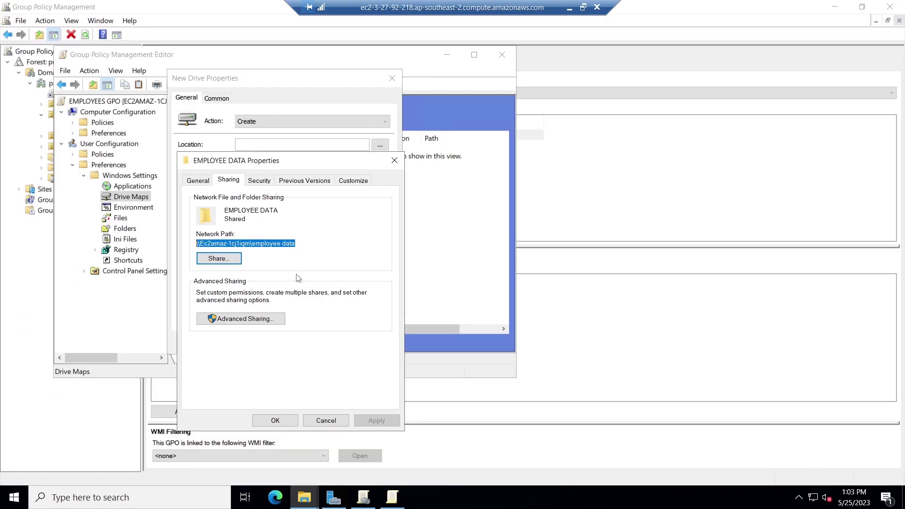
left_click(336, 421)
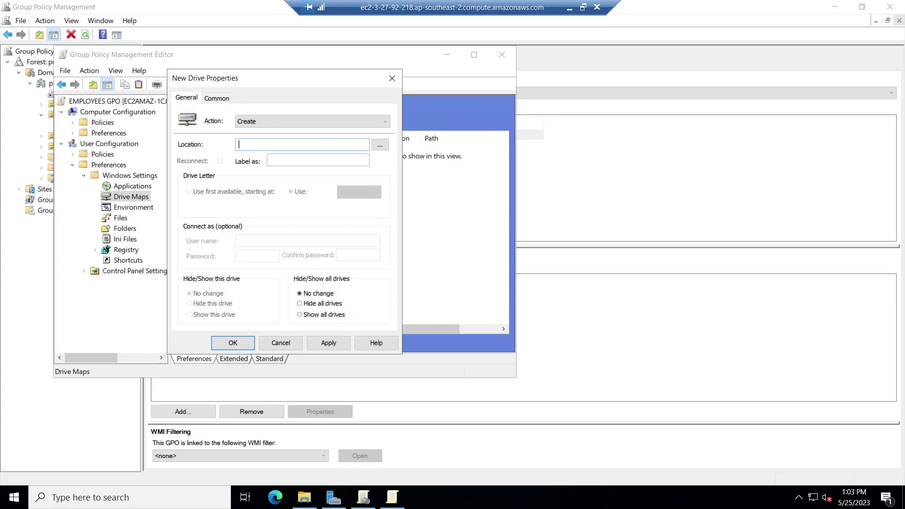
Map drive H: to \\Ec2amaz-1cj1iqm\employee data, show the drive, and save.
key("ctrl+v")
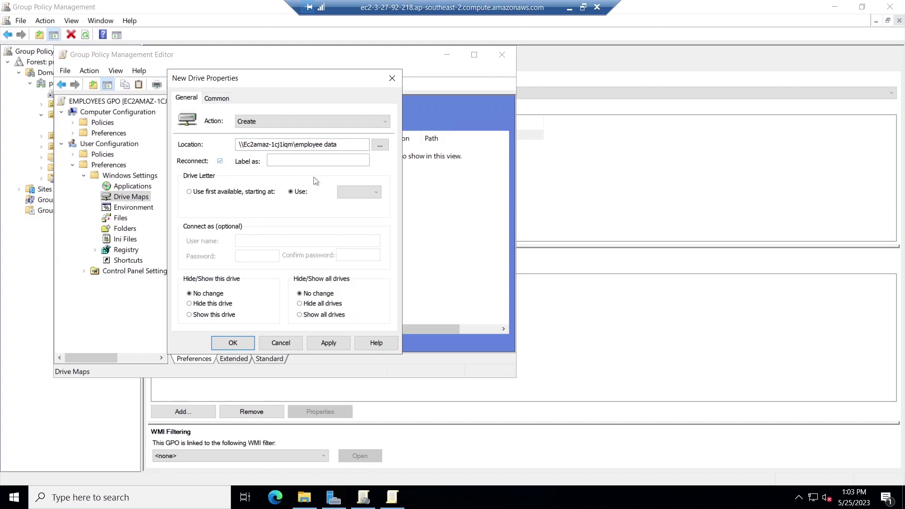
left_click(352, 194)
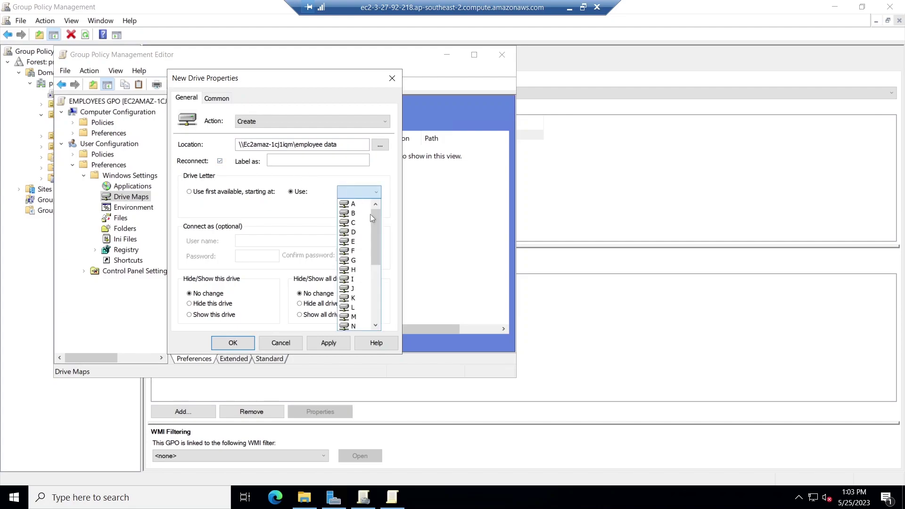
left_click(353, 270)
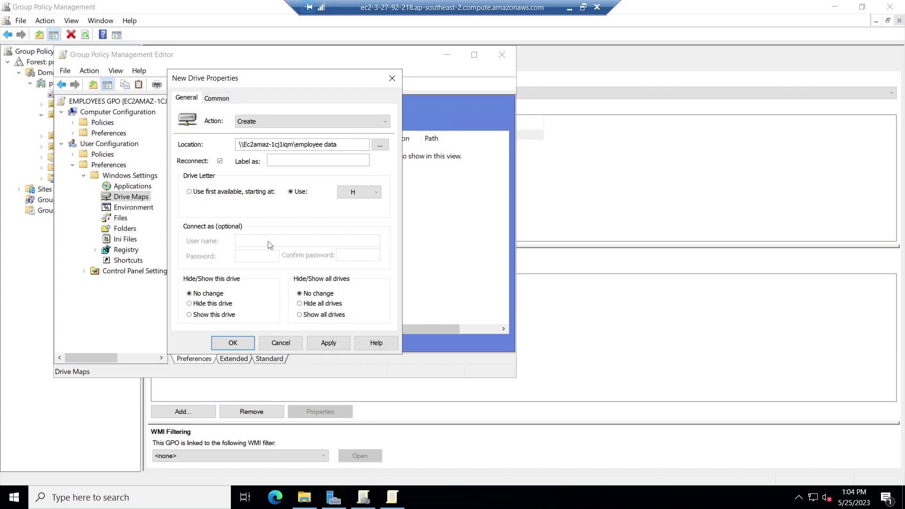
left_click(189, 315)
left_click(327, 343)
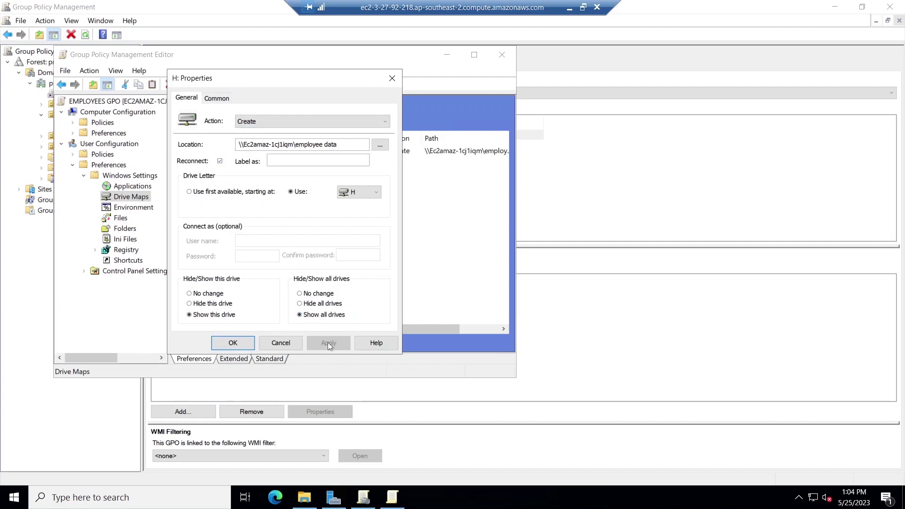
left_click(235, 343)
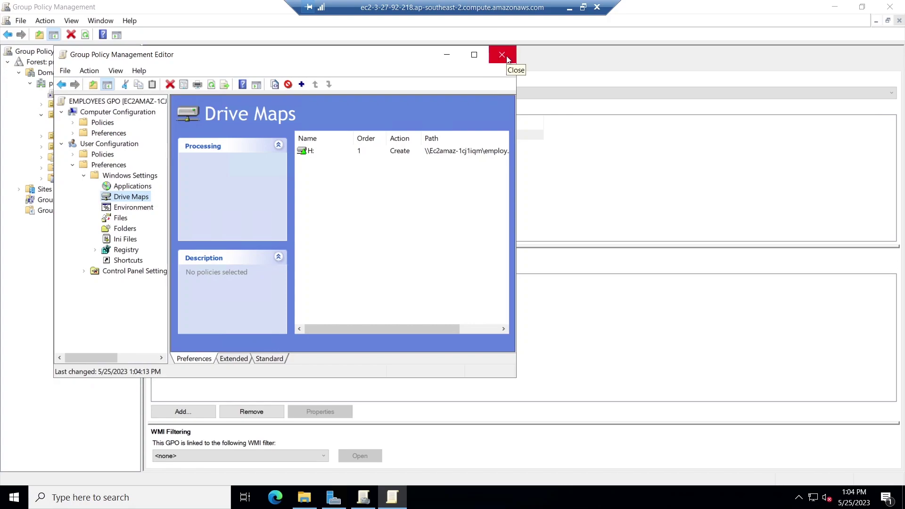
Close the Group Policy Management Editor and console, then minimize the remote session.
left_click(502, 55)
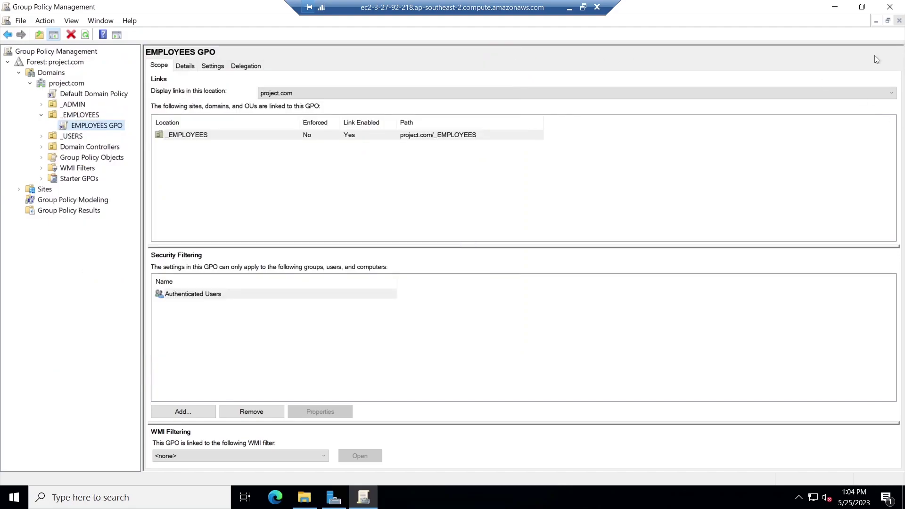
left_click(894, 7)
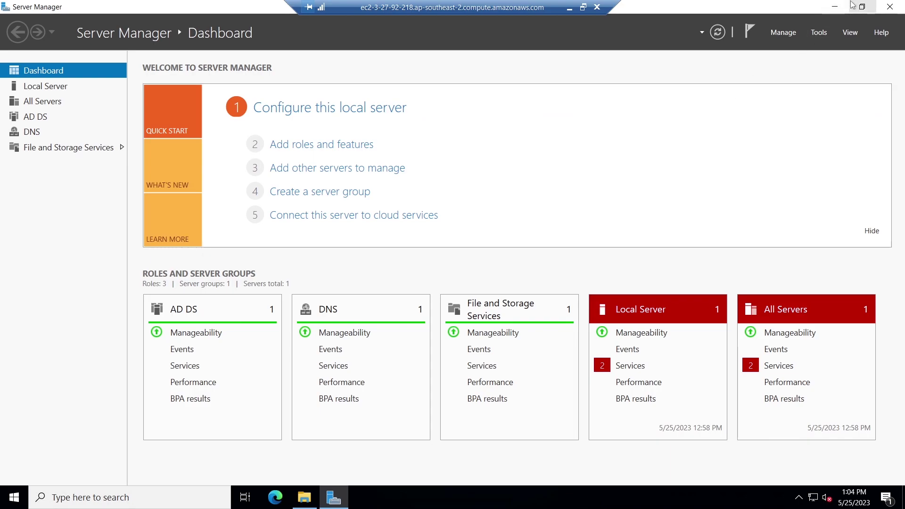
left_click(569, 7)
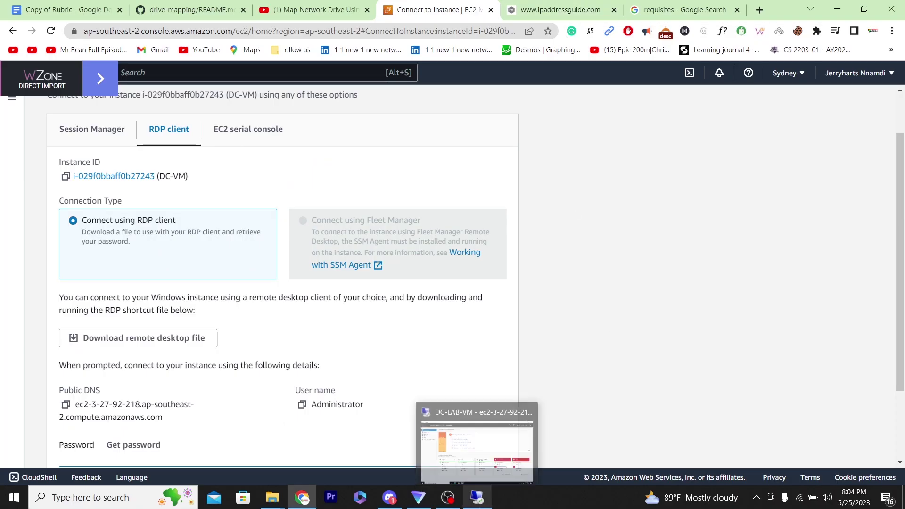
Verify the _EMPLOYEES user's Member Of tab lists the Employees User group.
left_click(477, 499)
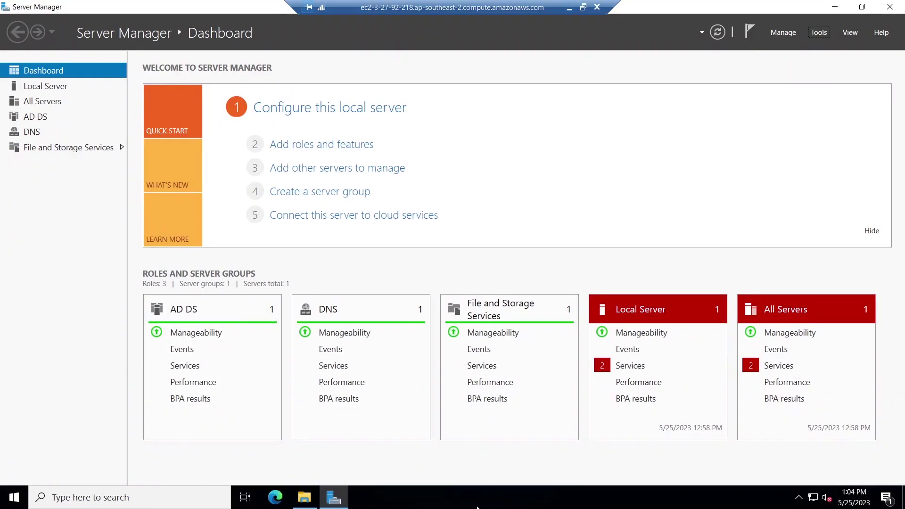
left_click(568, 8)
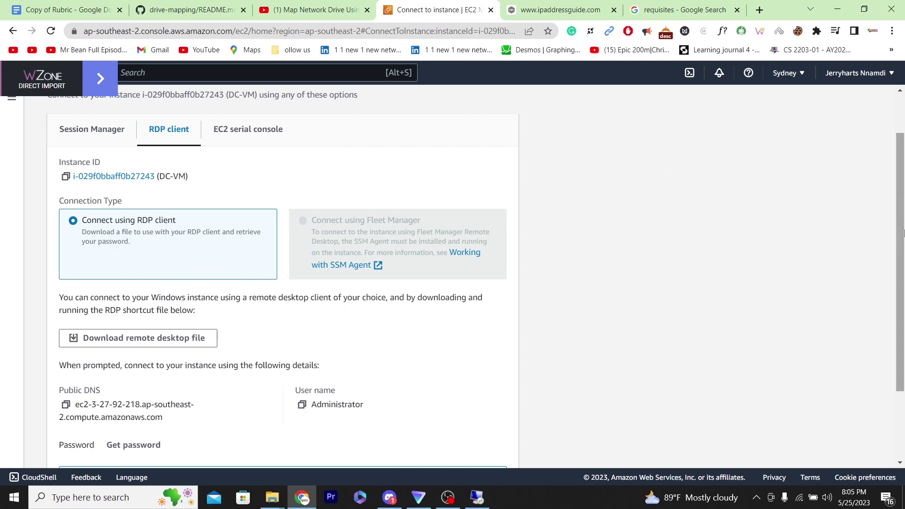
scroll(902, 232, "up", 2)
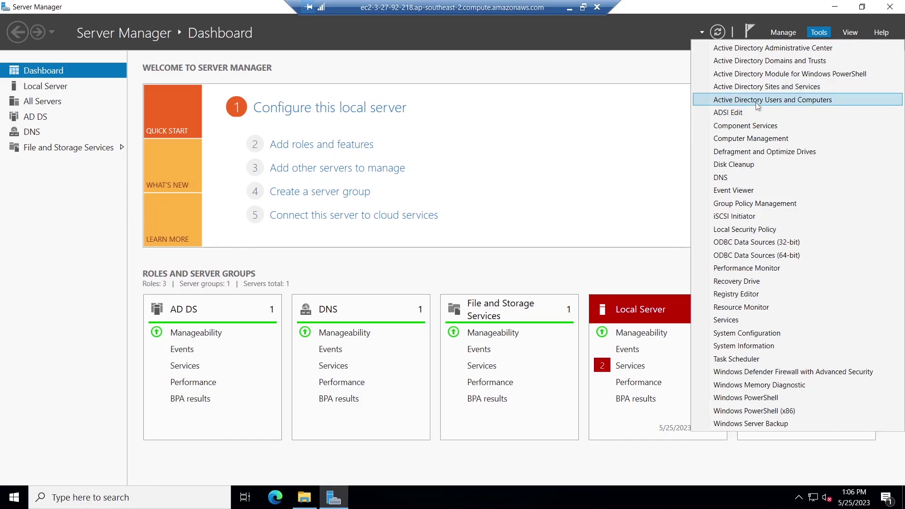
left_click(757, 101)
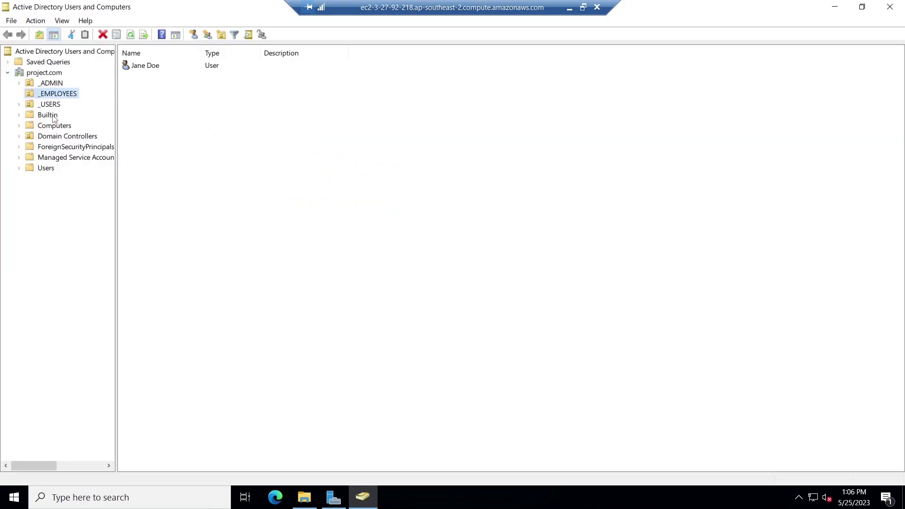
left_click(64, 94)
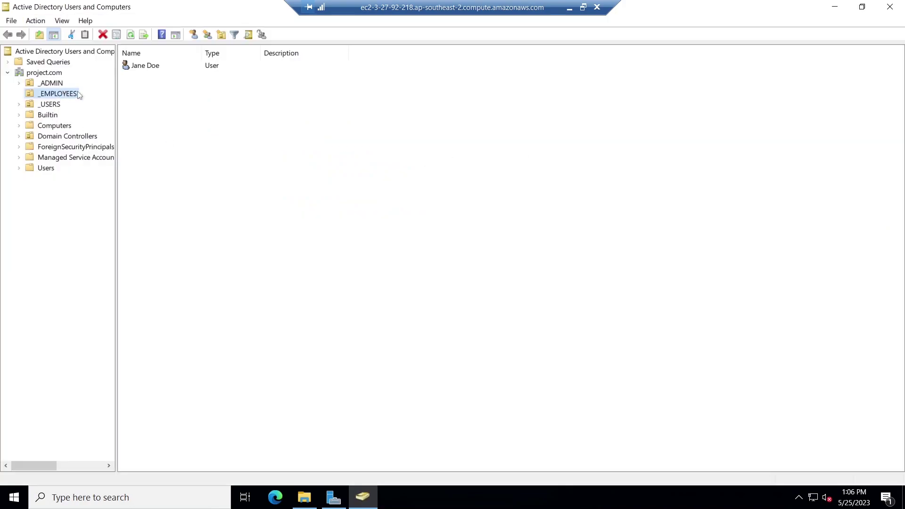
left_click(156, 72)
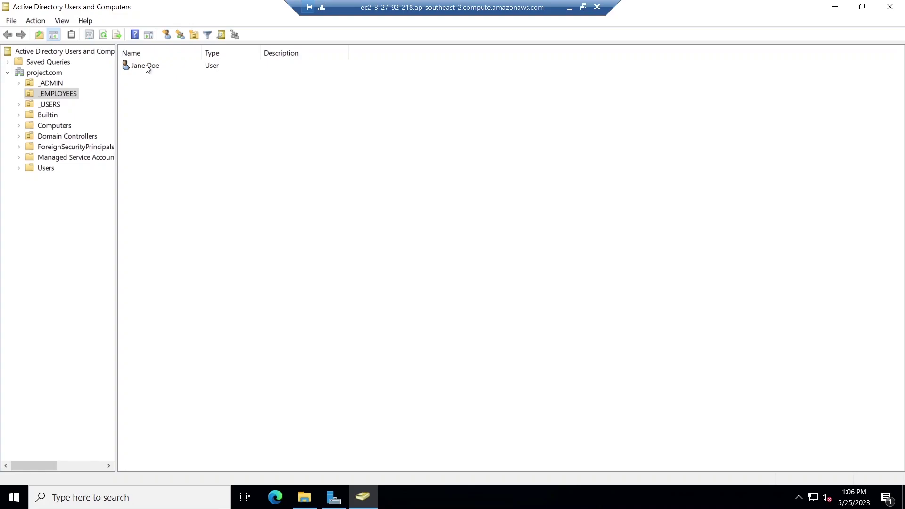
double_click(146, 66)
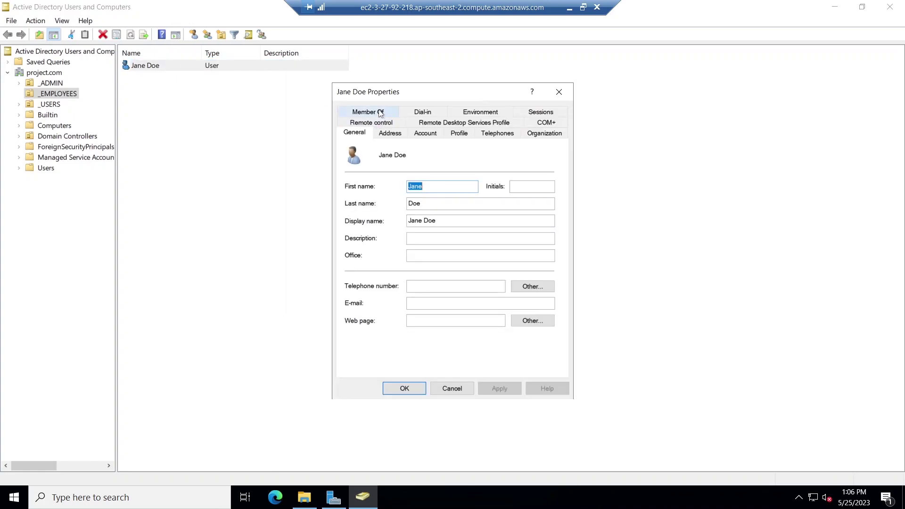
left_click(381, 114)
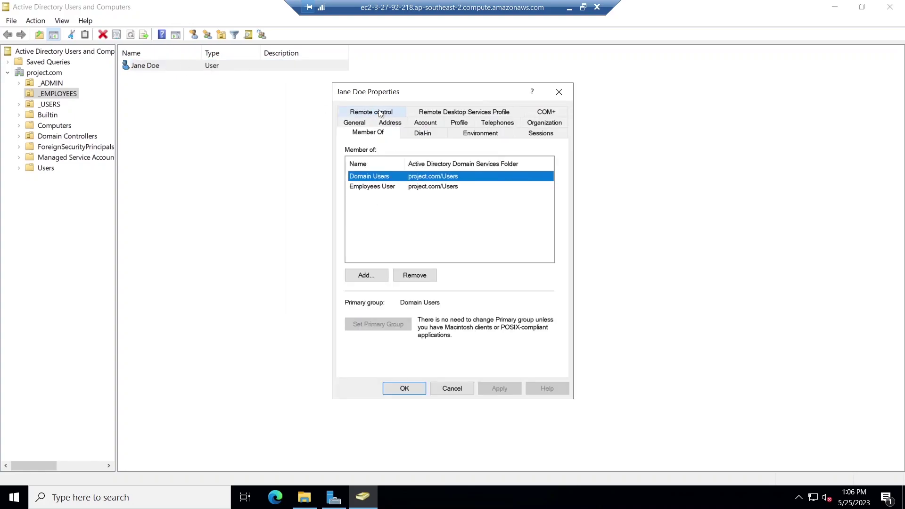
left_click(386, 187)
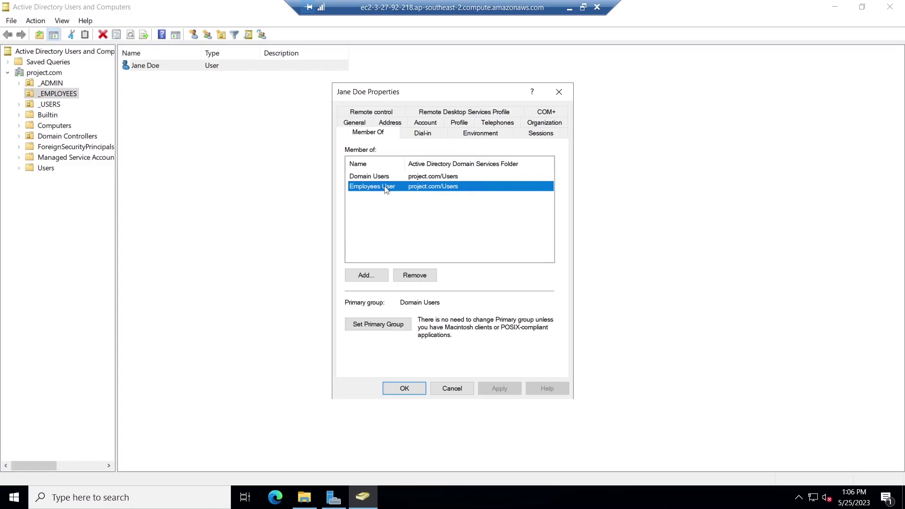
left_click(569, 8)
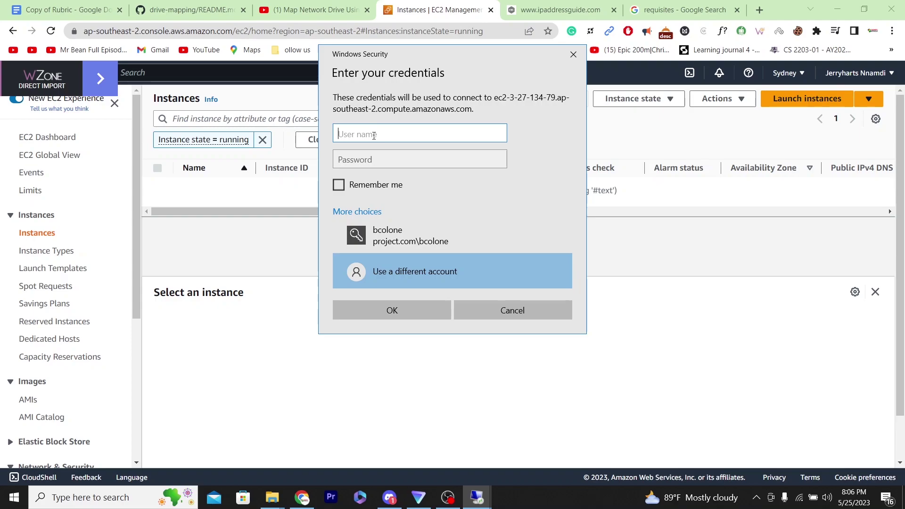
Sign in with the domain employee's user name and password, accepting the certificate warning.
type("project.com\\jane.doe")
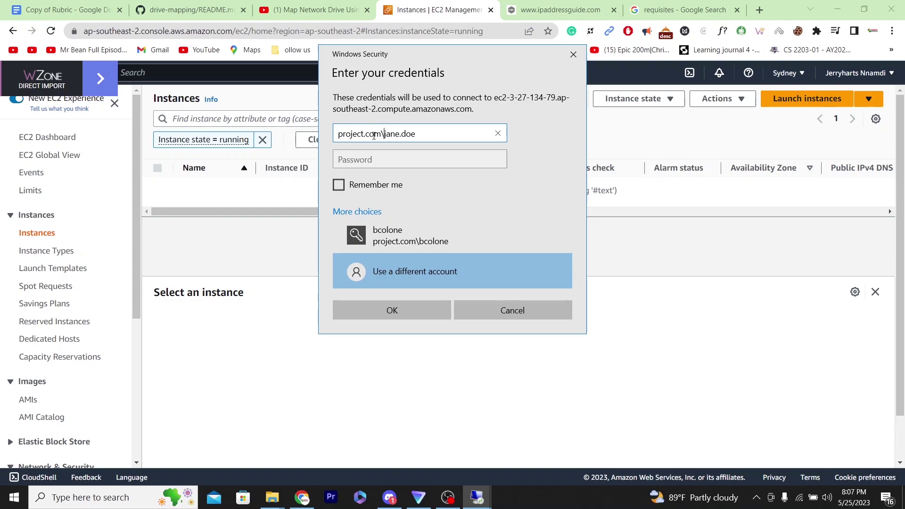
left_click(424, 156)
type("•assword@7777")
left_click(499, 162)
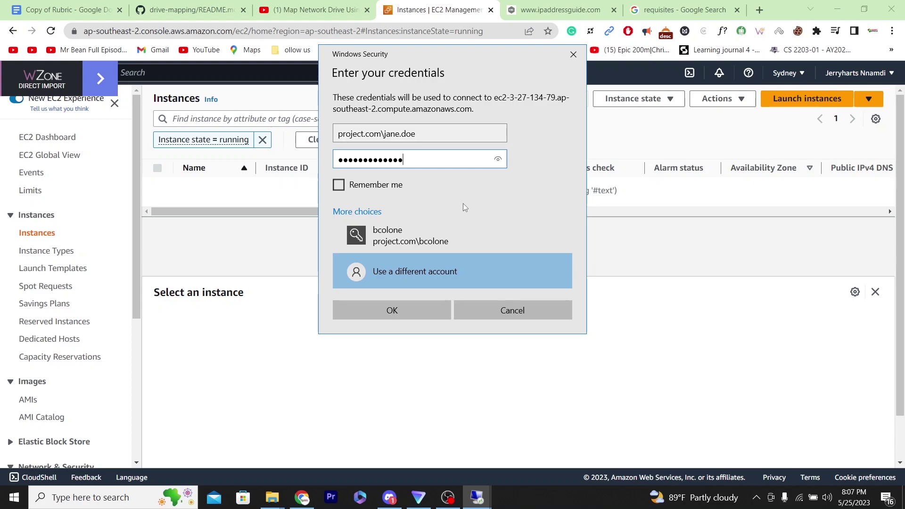
left_click(409, 311)
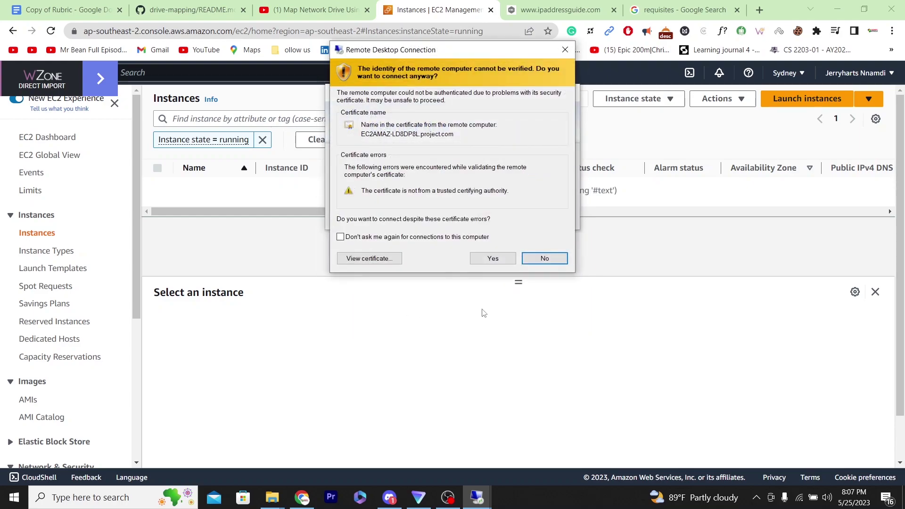
left_click(493, 258)
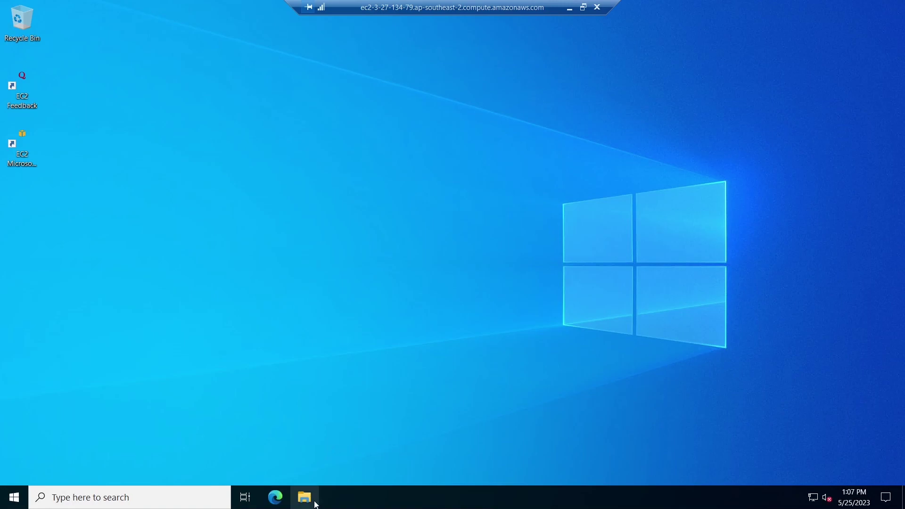
Open the mapped employee data (H:) drive from This PC.
left_click(311, 504)
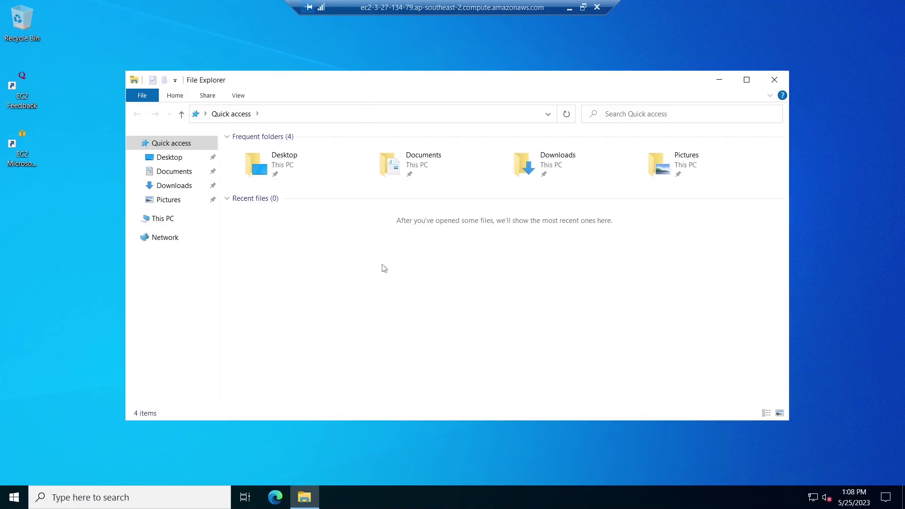
left_click(168, 219)
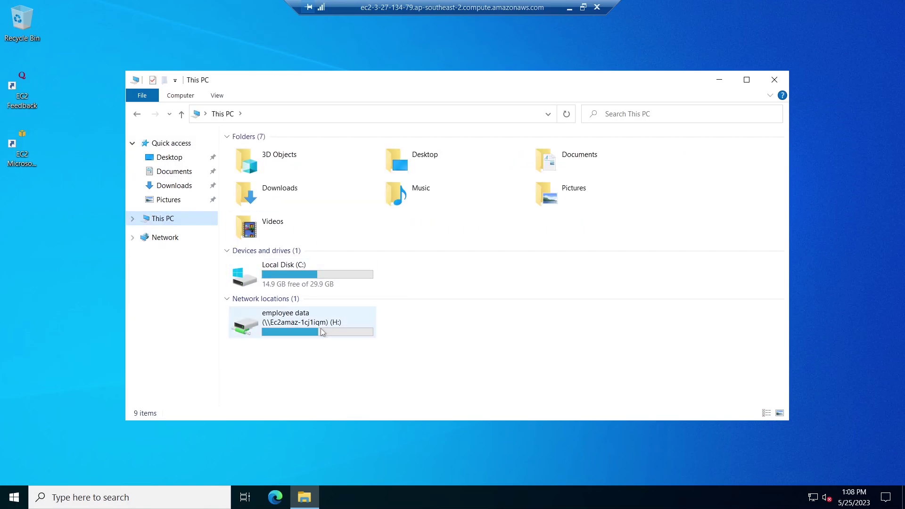
mouse_move(320, 328)
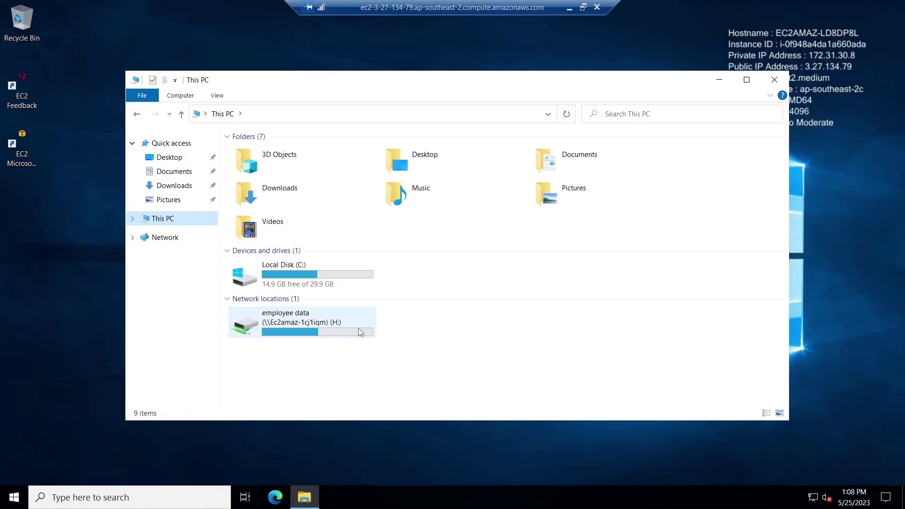
mouse_move(377, 328)
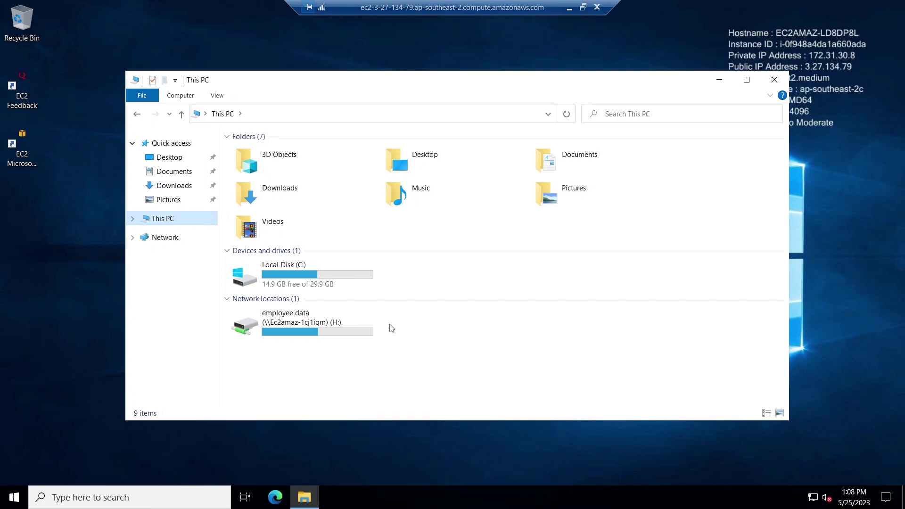
double_click(322, 325)
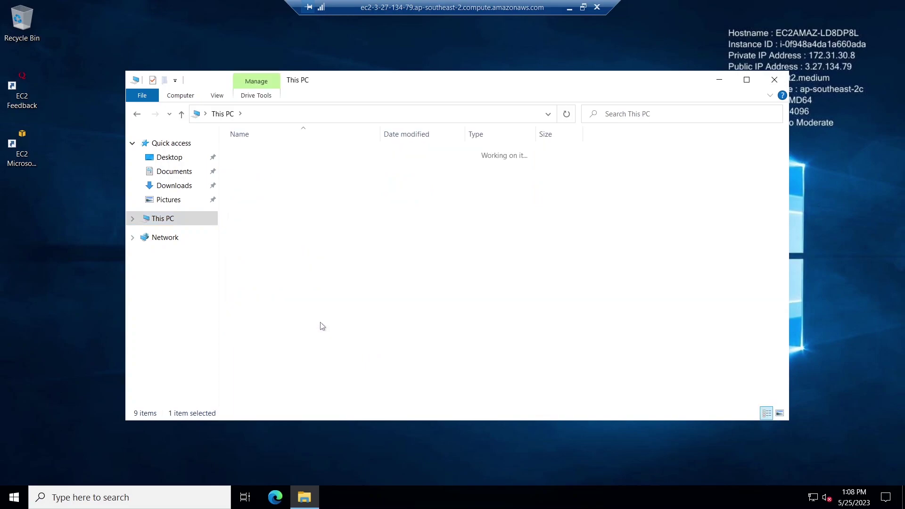
Create a folder named EMP PAYROLL on H: and open it.
right_click(289, 182)
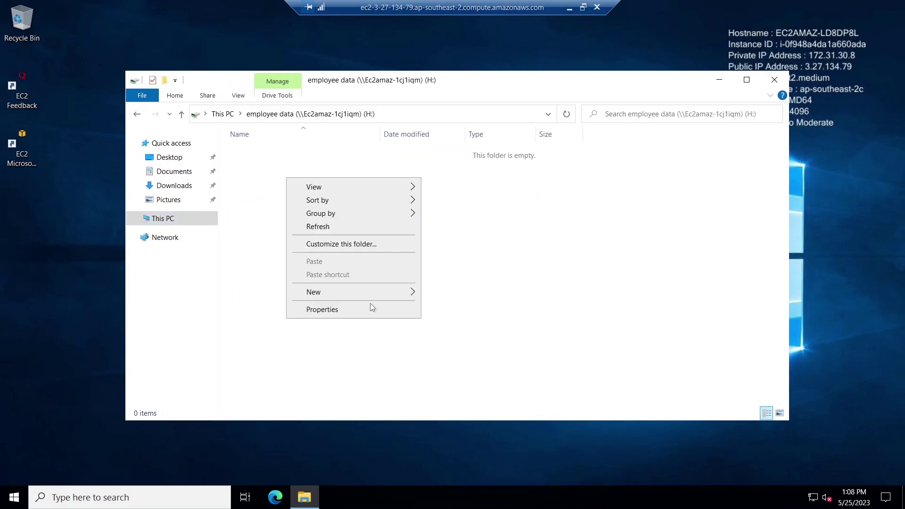
mouse_move(369, 296)
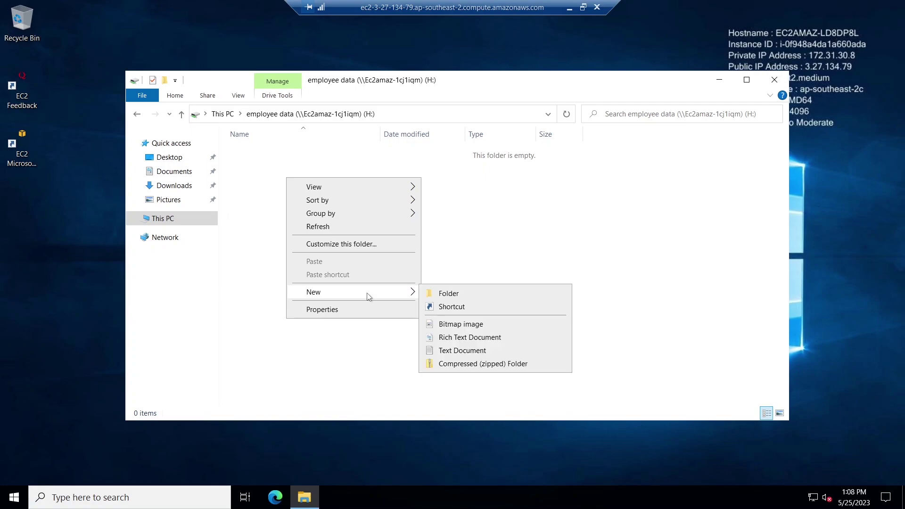
left_click(463, 295)
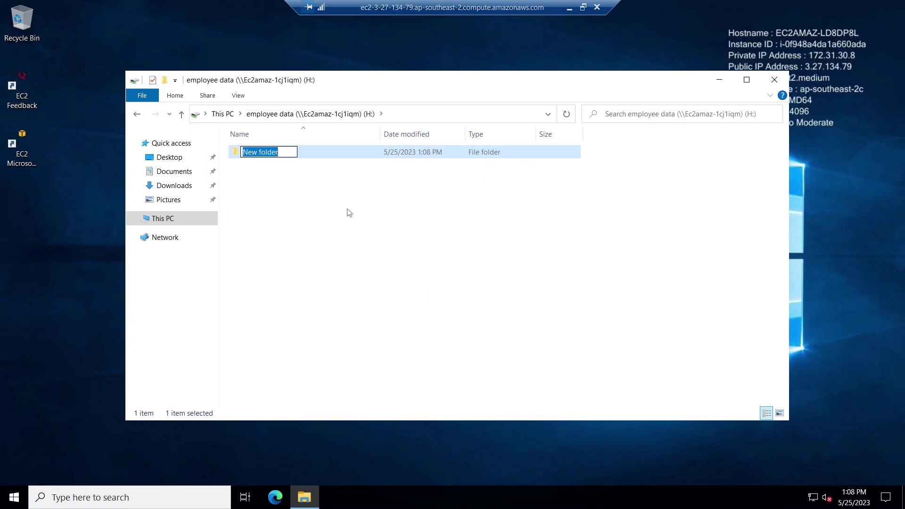
type("EMP PAYROLL")
left_click(324, 248)
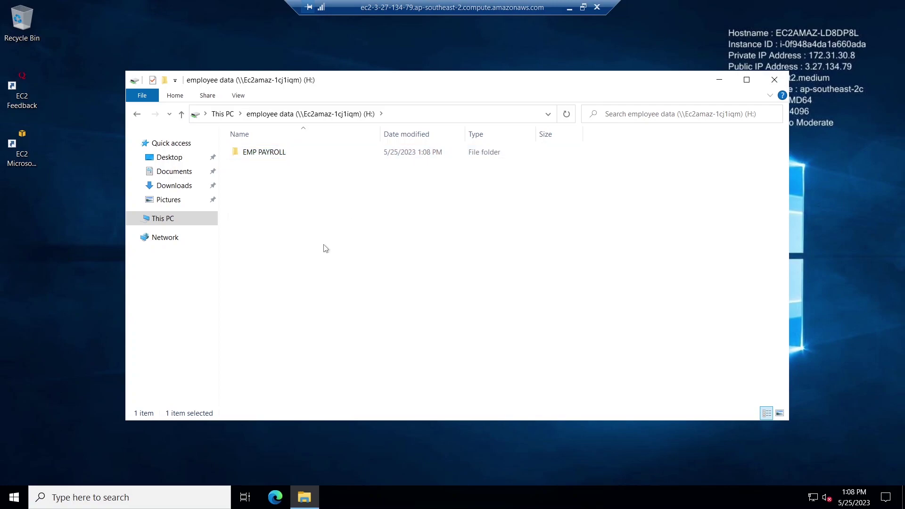
double_click(276, 156)
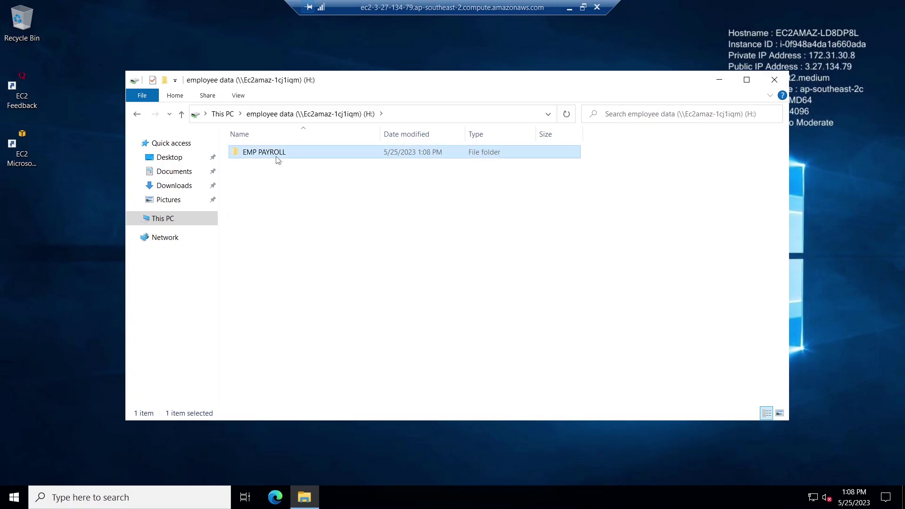
Create a new text document named Testing in the EMP PAYROLL folder.
right_click(364, 257)
mouse_move(431, 386)
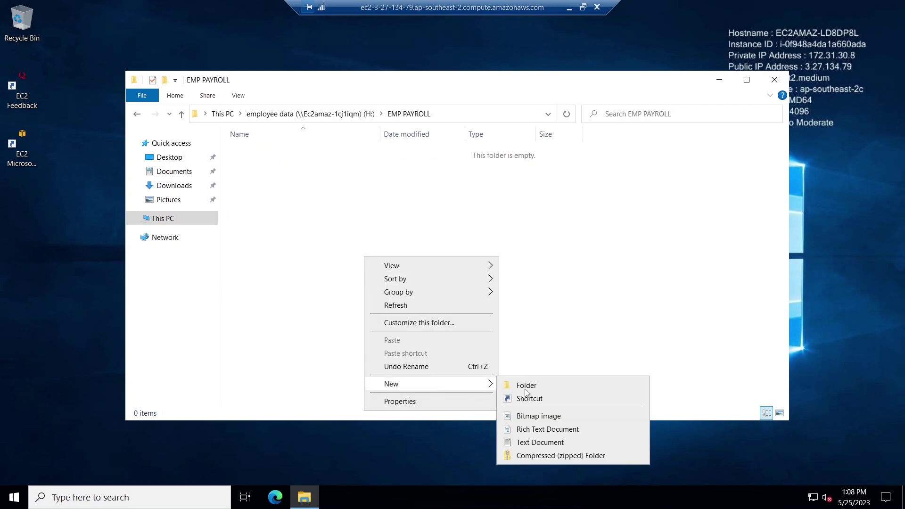
left_click(537, 442)
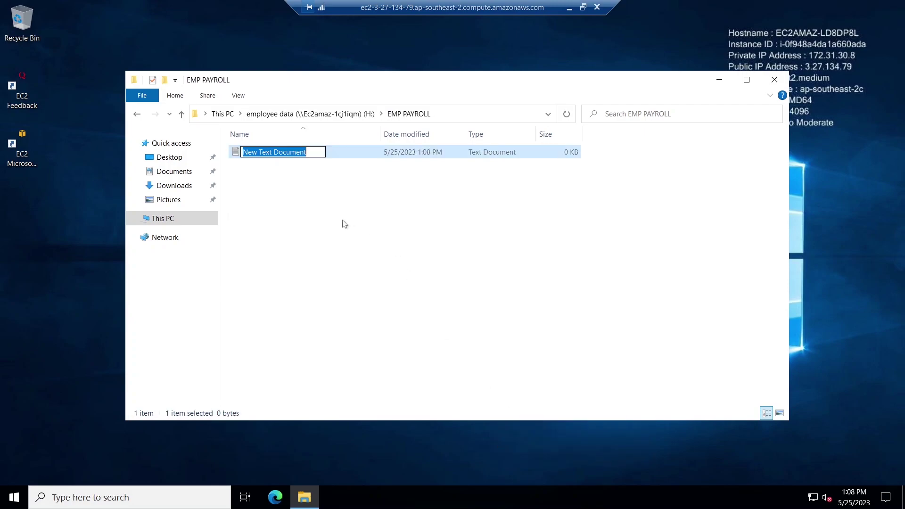
type("Te")
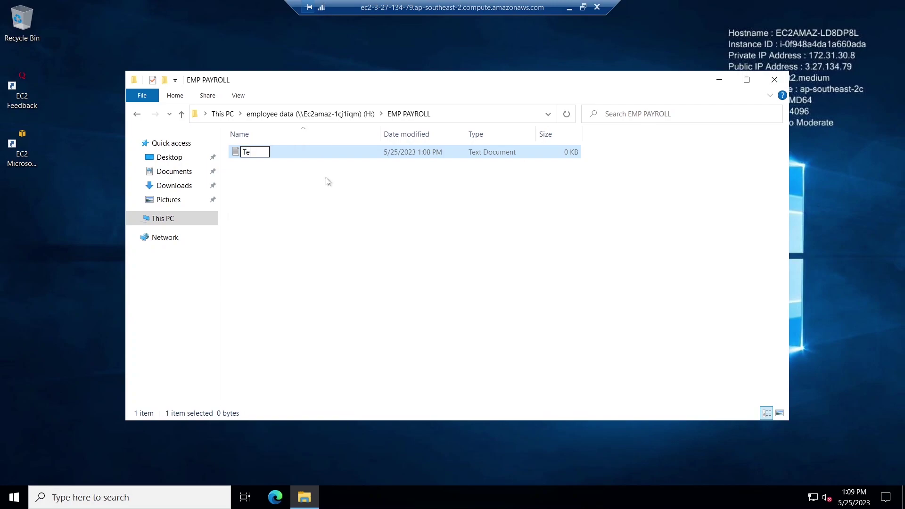
type("sting")
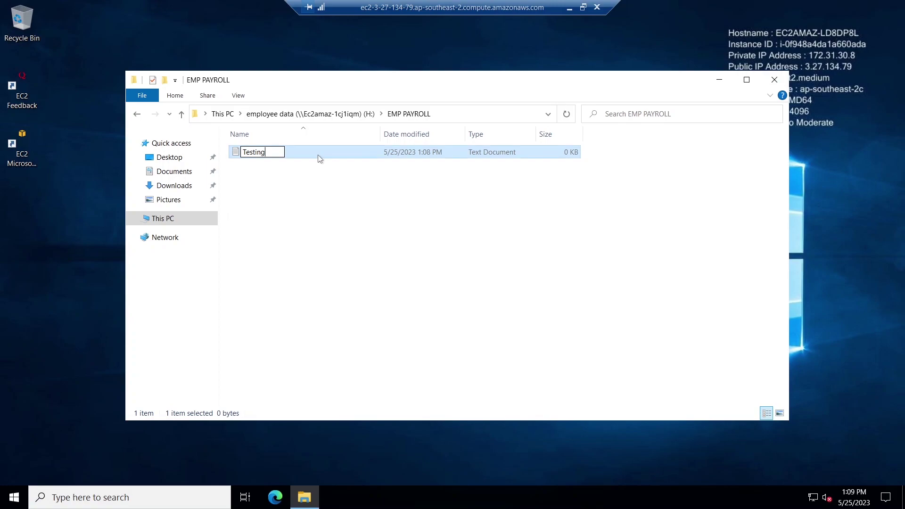
key("Return")
Write '12345 - Testing' into Testing.txt, save it, and close the folder window.
double_click(320, 158)
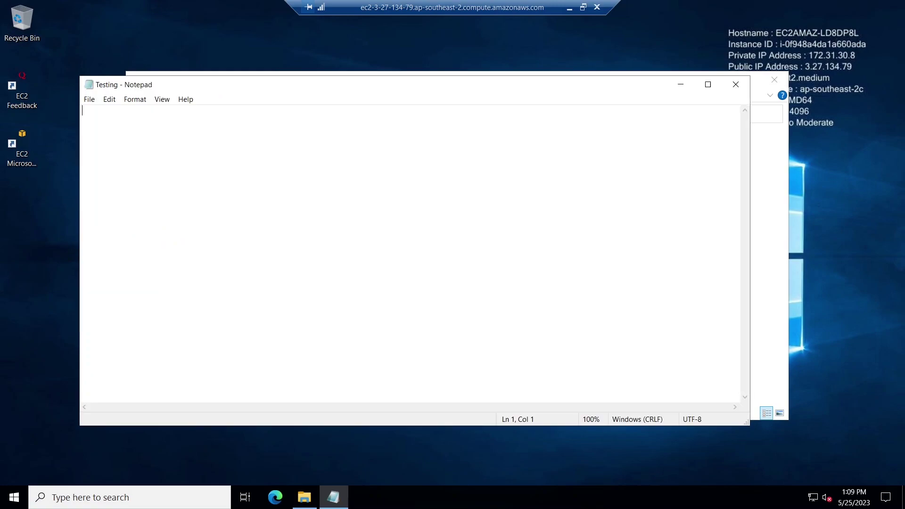
type("12345 - Testing")
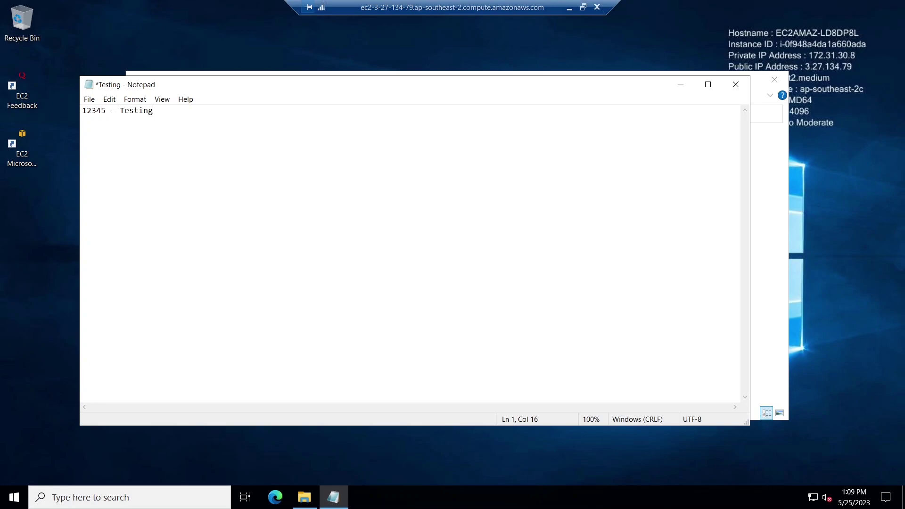
left_click(736, 85)
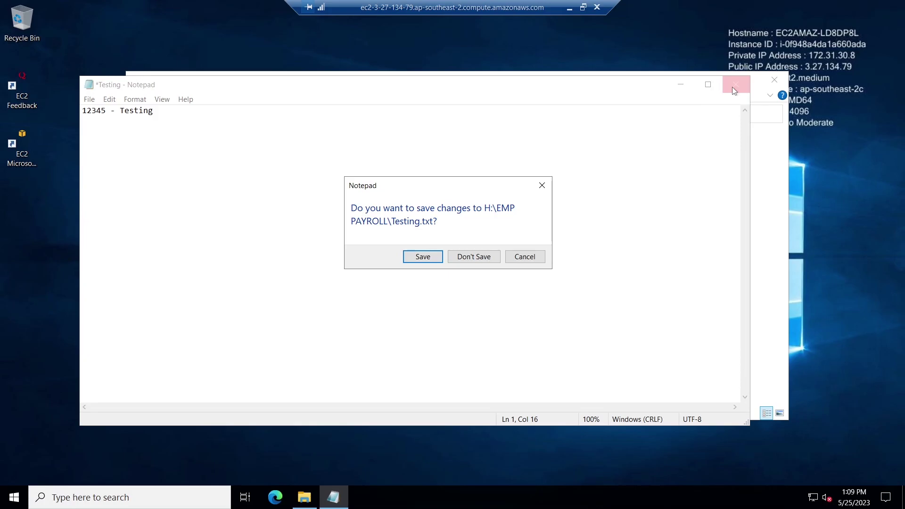
left_click(423, 257)
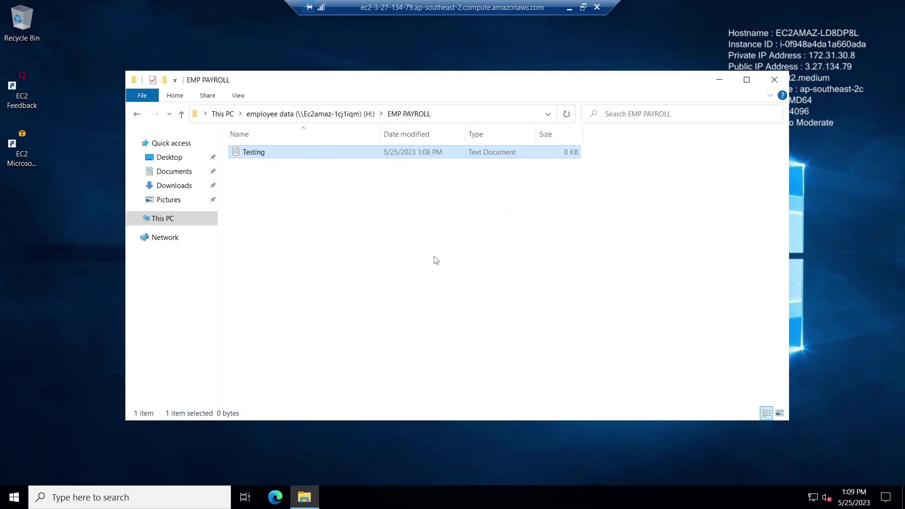
left_click(774, 79)
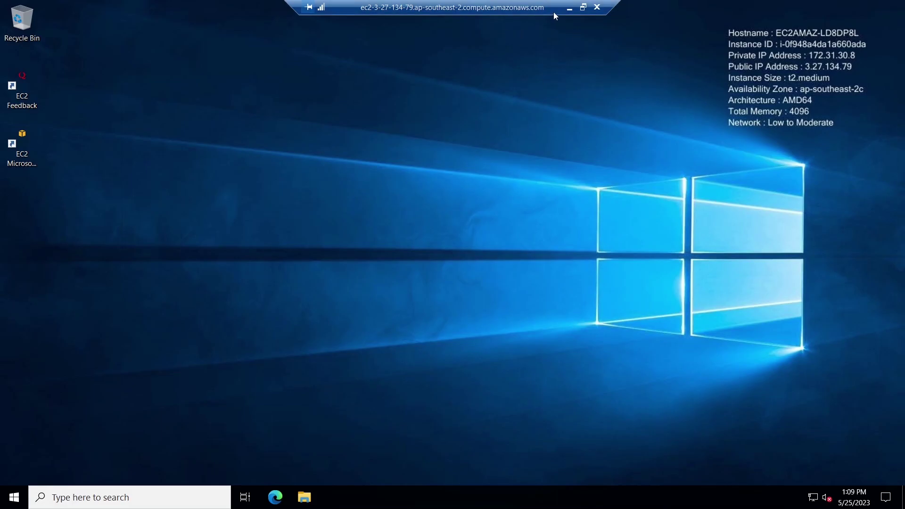
Switch to the DC-LAB-VM domain controller's remote session.
left_click(570, 11)
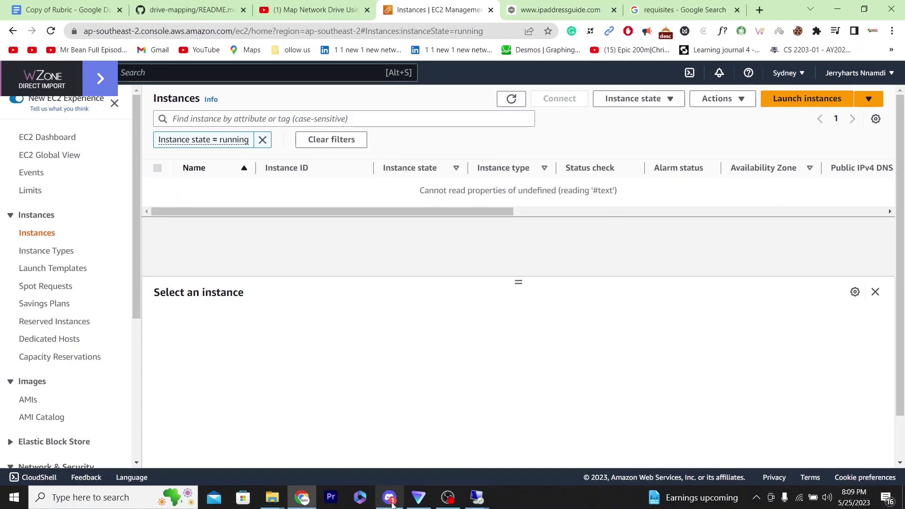
mouse_move(484, 501)
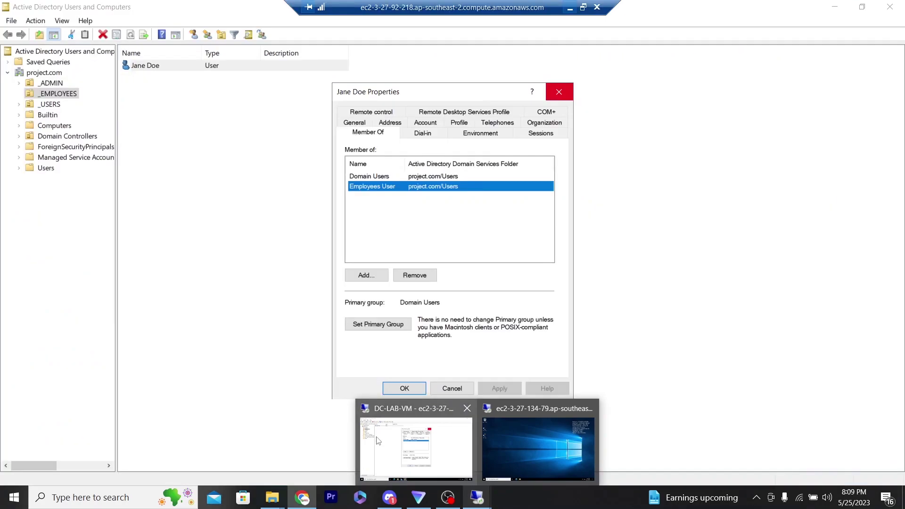
left_click(378, 441)
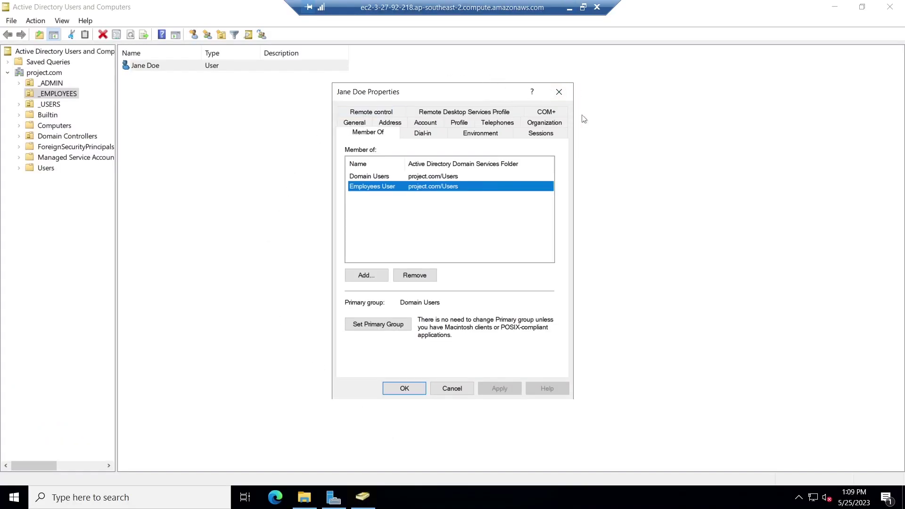
Close the user properties, Active Directory Users and Computers and Server Manager, restoring File Explorer on Local Disk (C:).
left_click(451, 389)
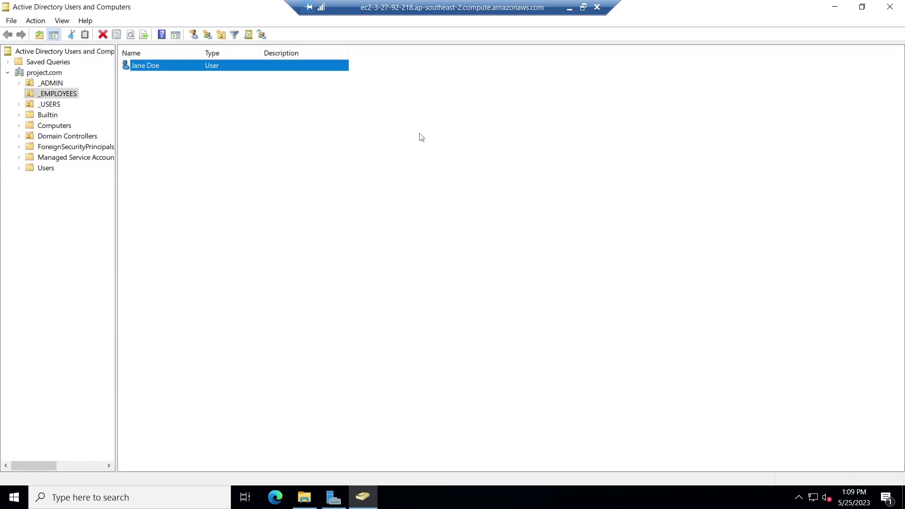
left_click(890, 6)
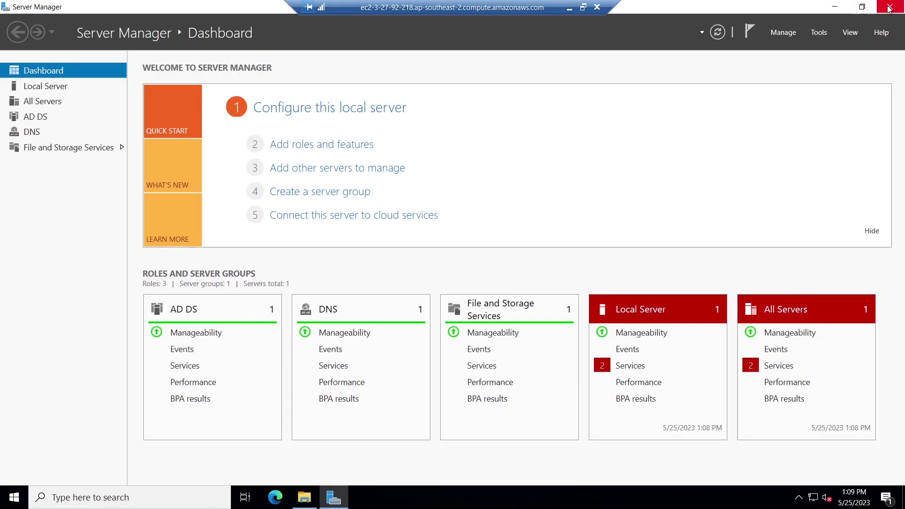
left_click(890, 7)
left_click(305, 497)
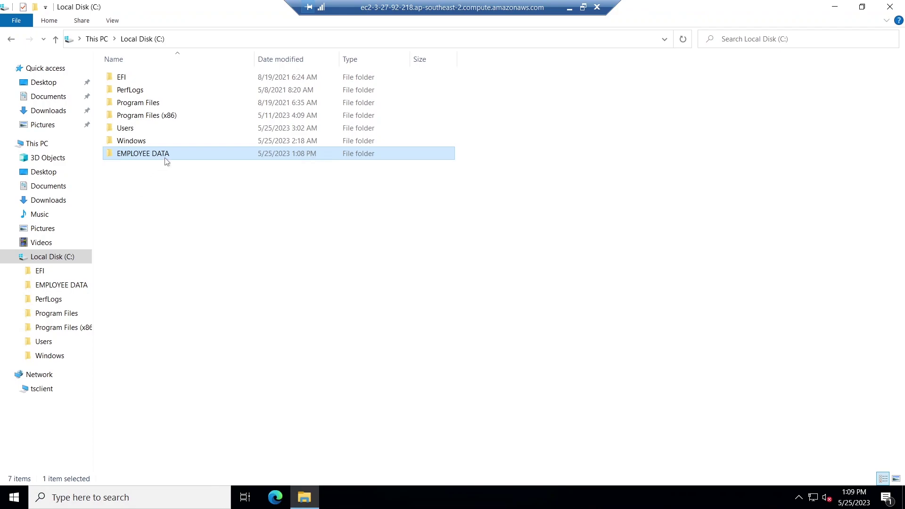
Open EMPLOYEE DATA\EMP PAYROLL\Testing on the server, verify it reads '12345 - Testing', then close it.
mouse_move(166, 161)
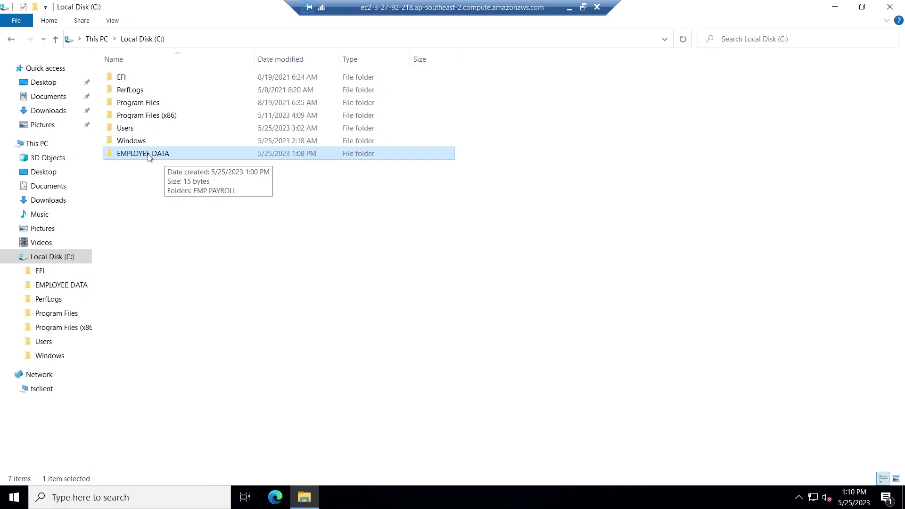
double_click(148, 154)
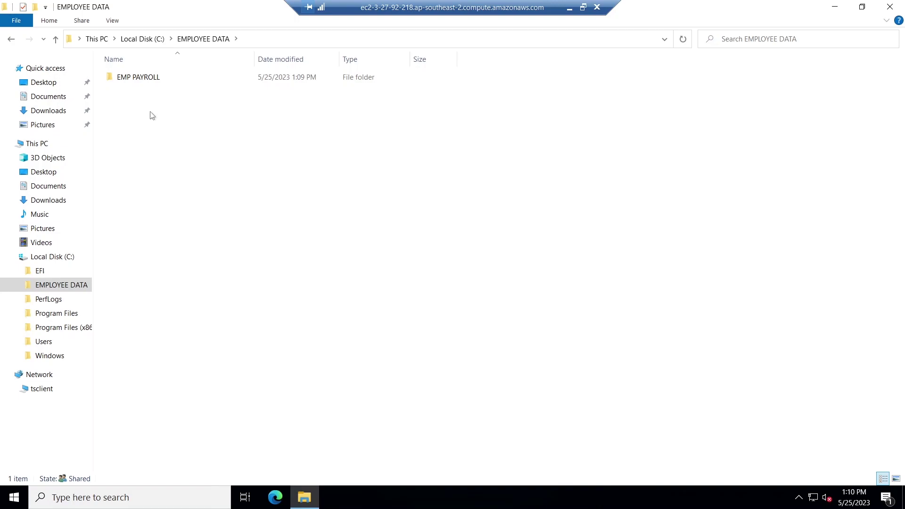
double_click(156, 78)
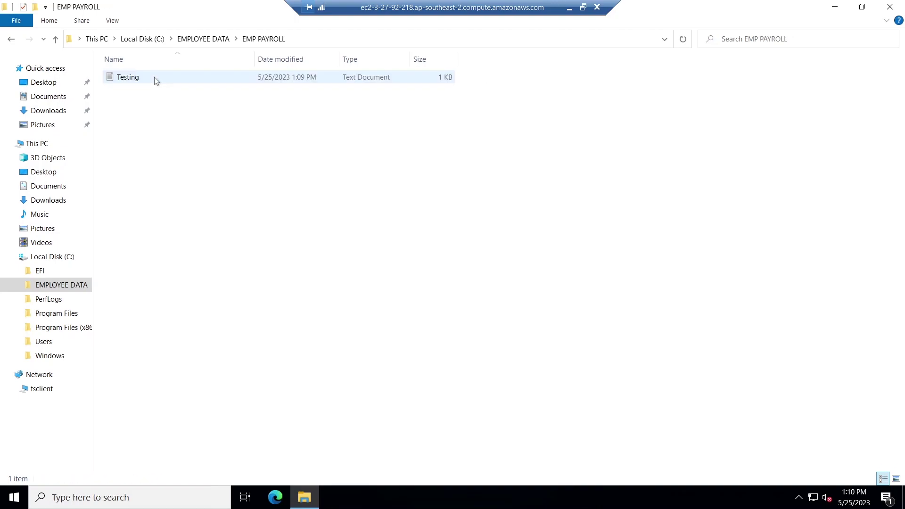
double_click(146, 80)
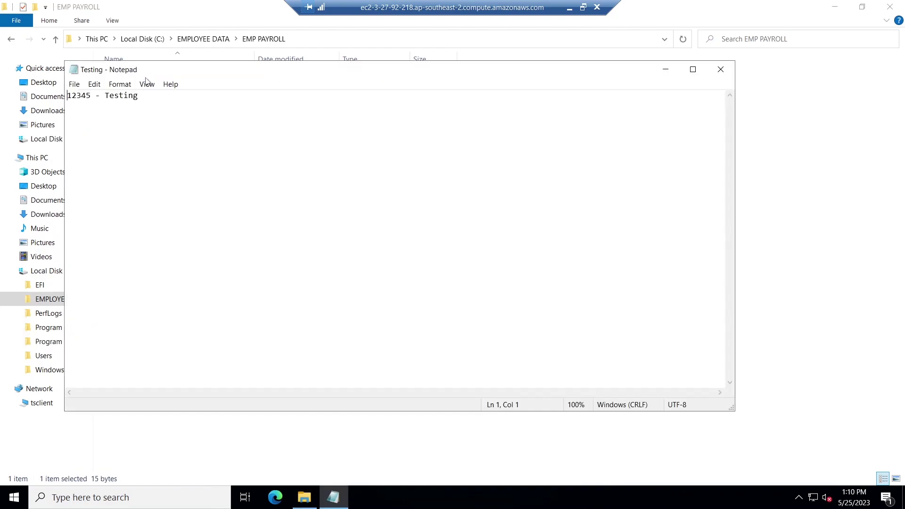
left_click(721, 70)
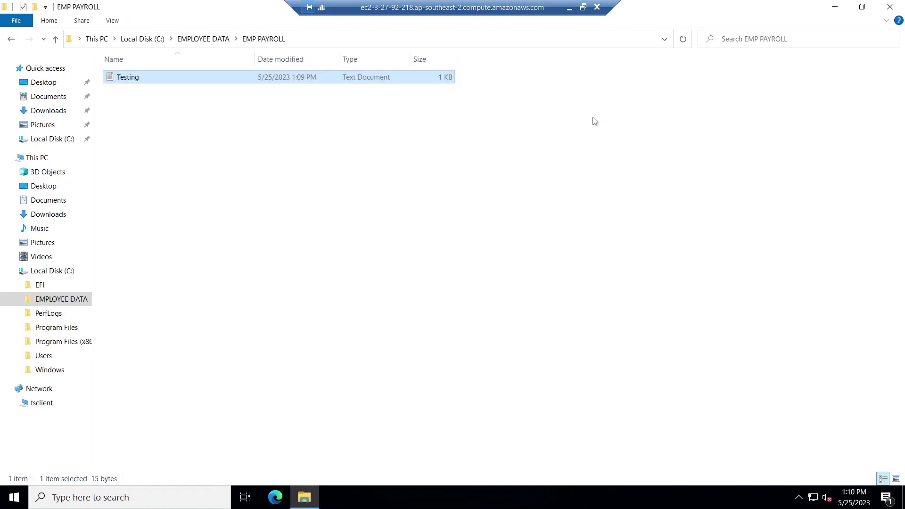